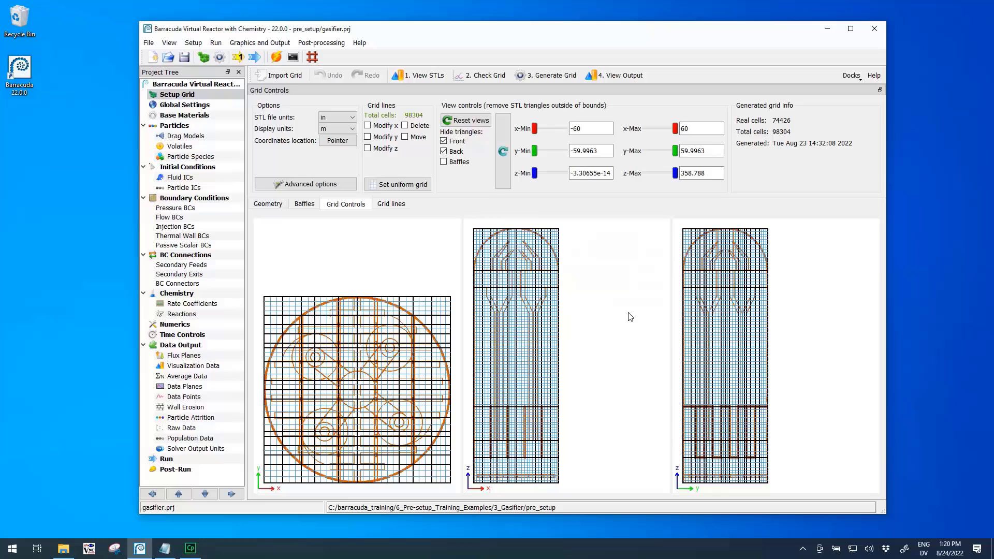
Launch Tecplot from the Post-Run page of the gasifier project.
{"action": "left_click", "coordinate": [175, 470]}
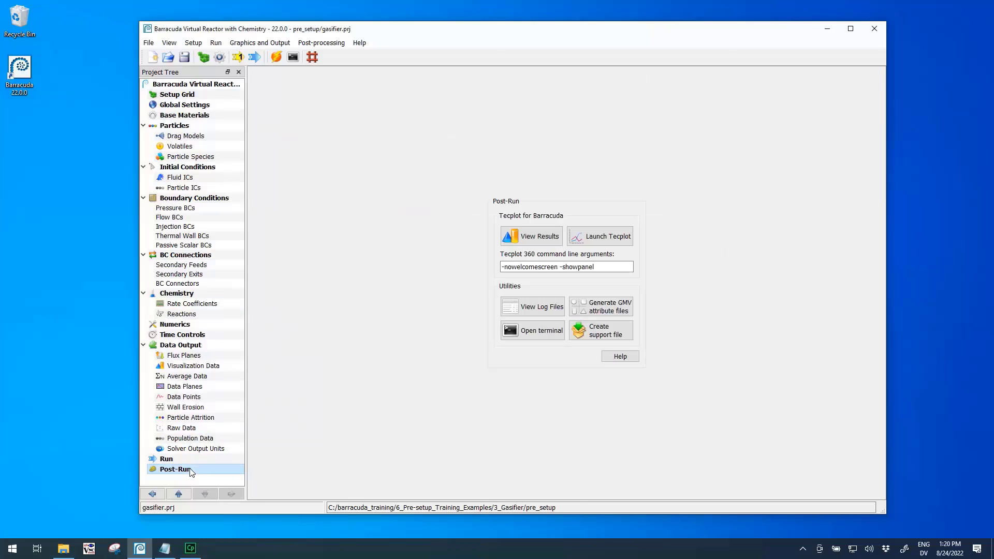
{"action": "left_click", "coordinate": [611, 242]}
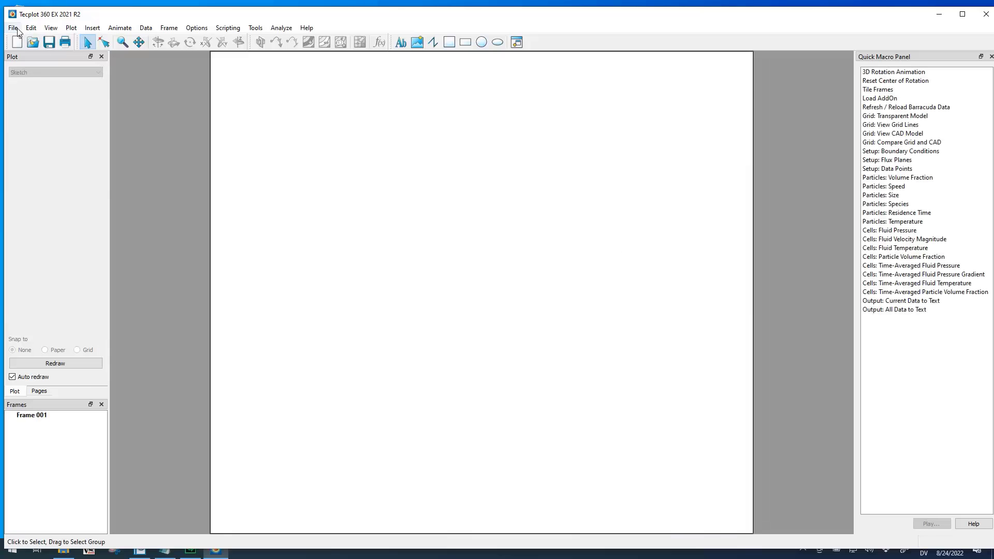
Load the FLUXBC_cyclone_1_pressure XY data file through the Barracuda data loader.
{"action": "left_click", "coordinate": [13, 27]}
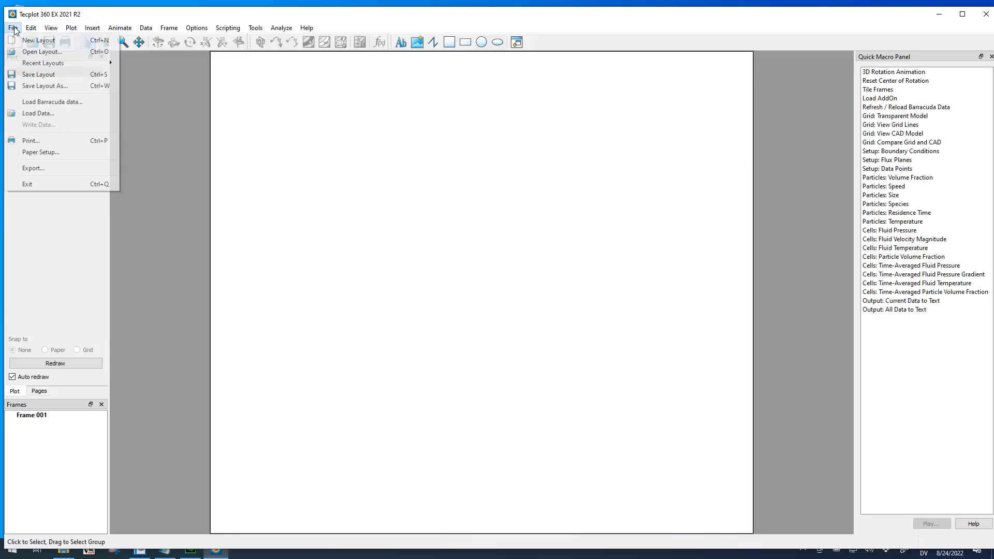
{"action": "left_click", "coordinate": [52, 101]}
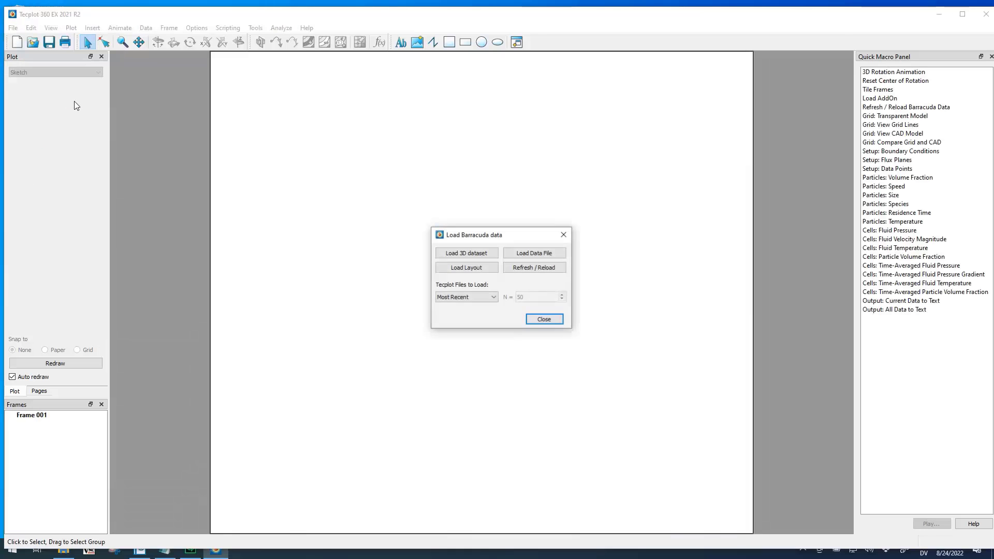
{"action": "left_click", "coordinate": [555, 254]}
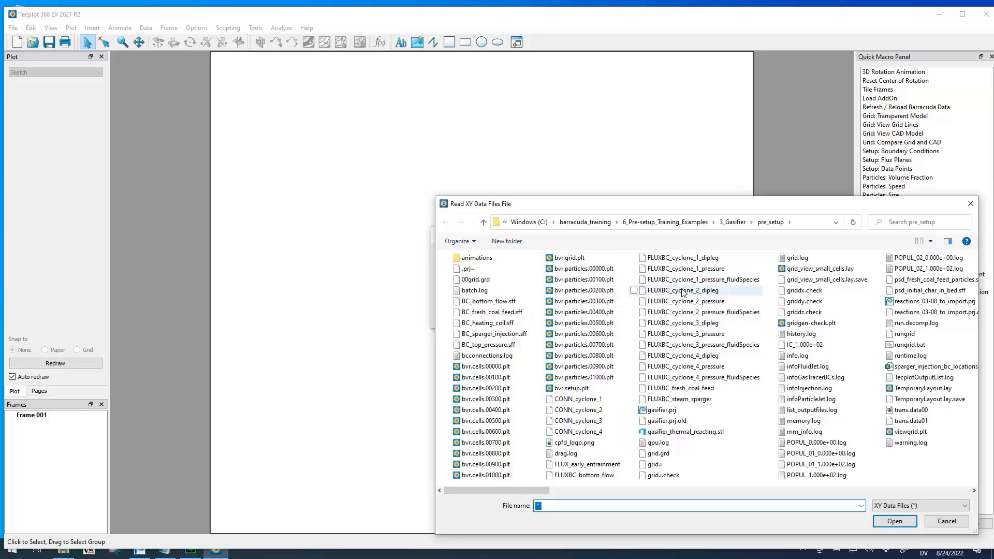
{"action": "left_click", "coordinate": [699, 270]}
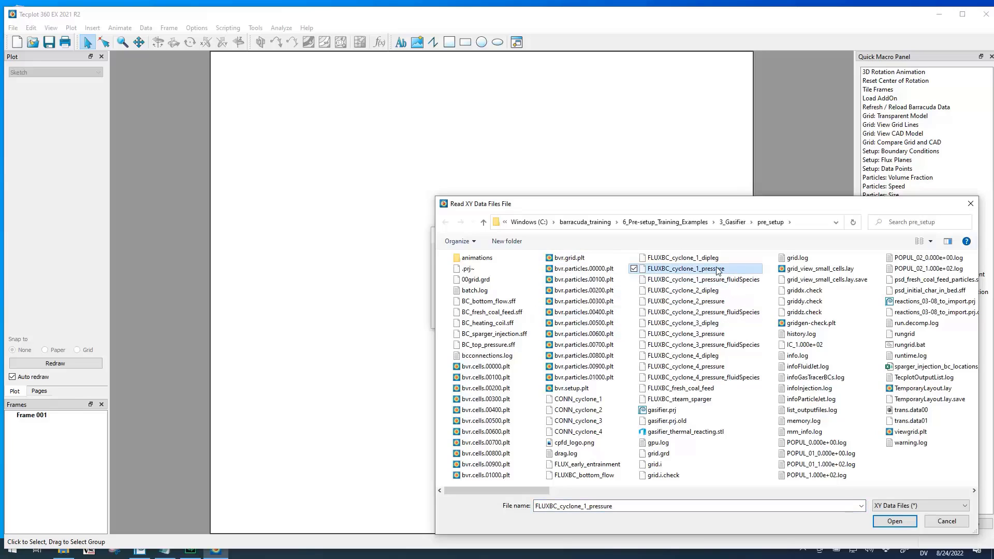
{"action": "left_click", "coordinate": [896, 523]}
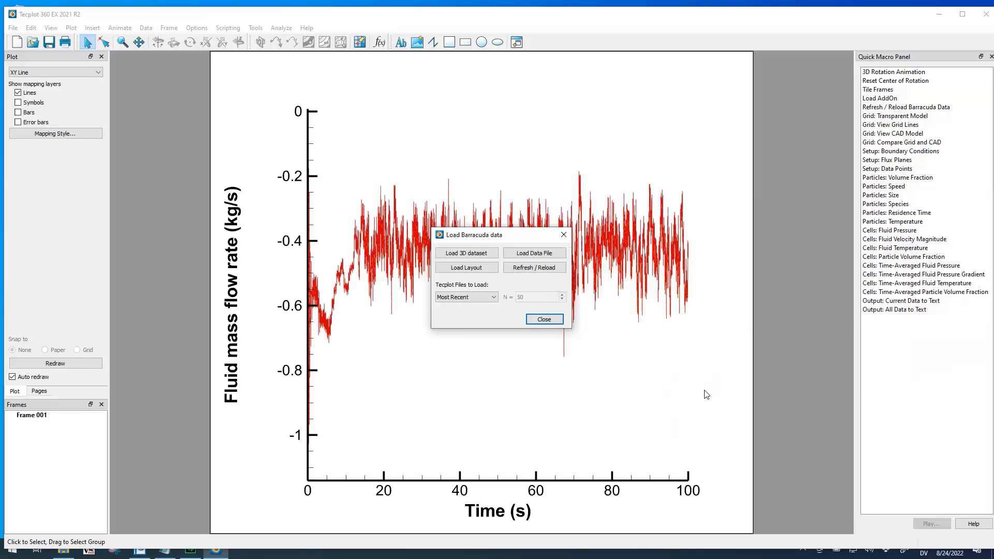
{"action": "left_click", "coordinate": [544, 320]}
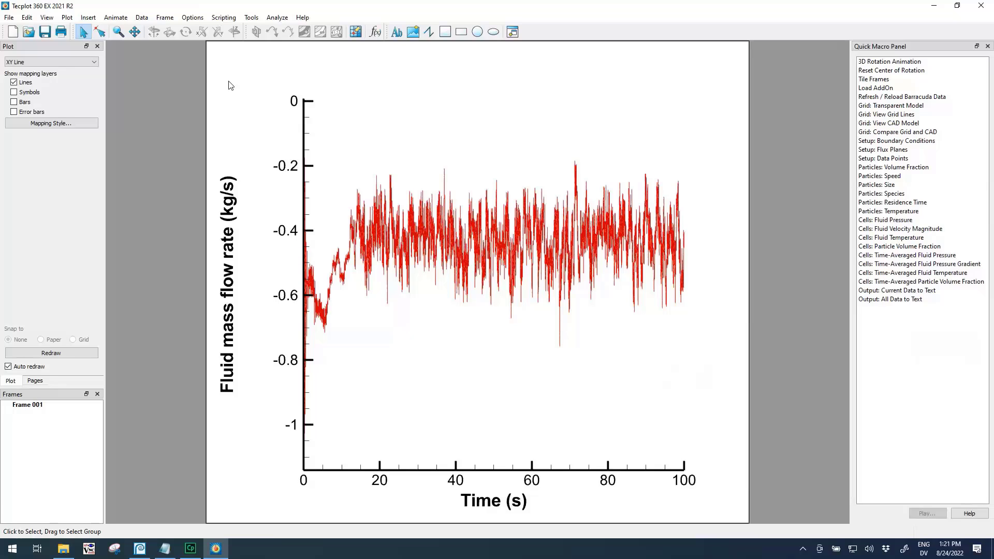
Bring up Specify Equations from Data > Alter.
{"action": "left_click", "coordinate": [141, 18]}
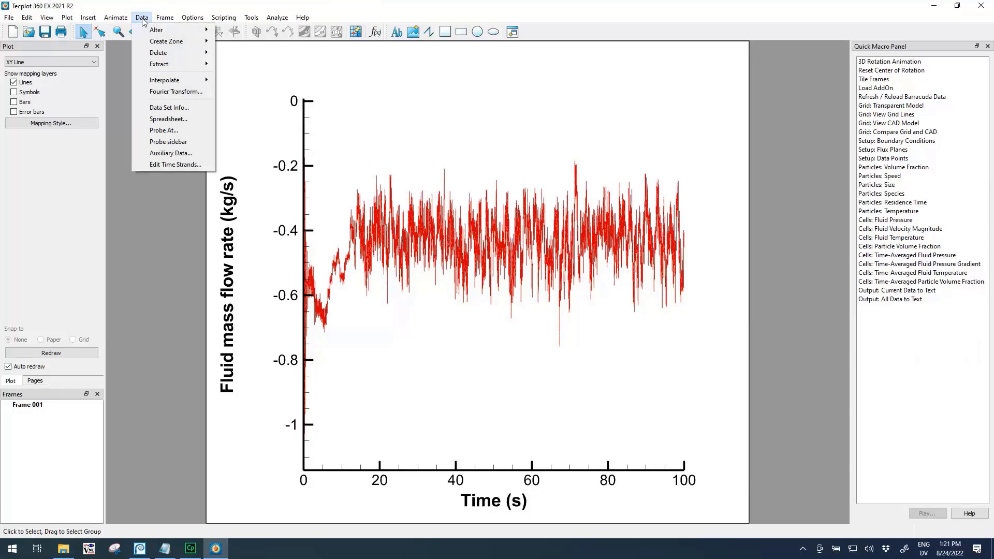
{"action": "mouse_move", "coordinate": [156, 30]}
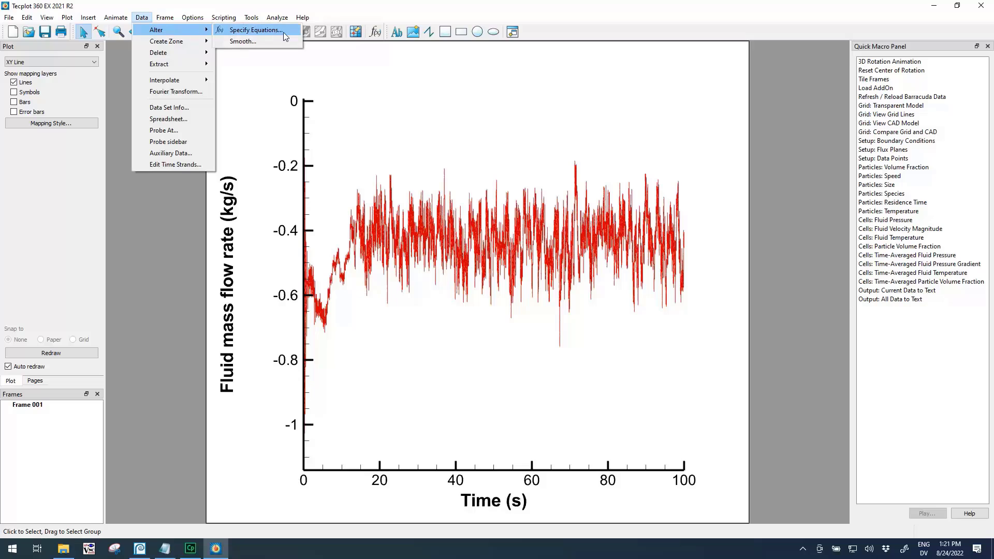
{"action": "left_click", "coordinate": [284, 32]}
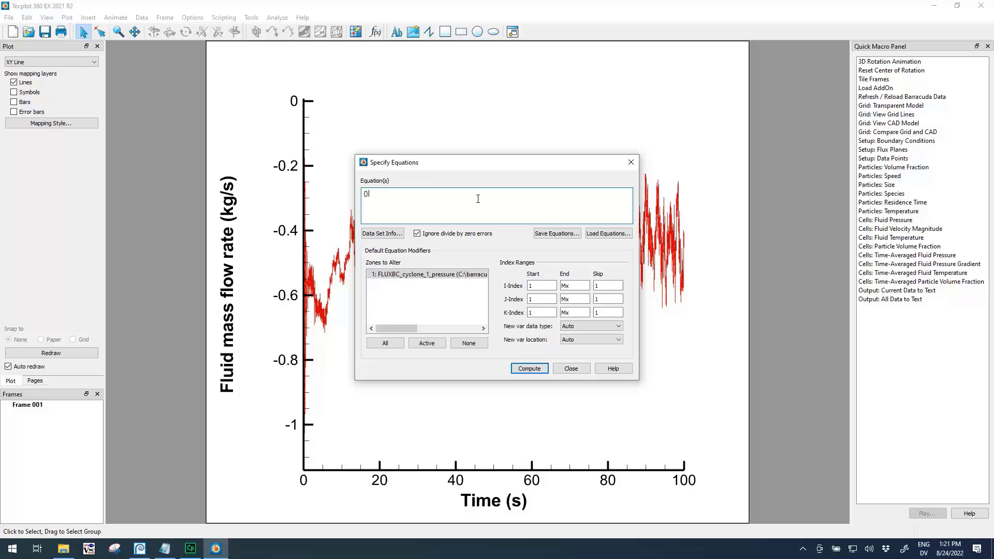
Copy the Fluid mass flow rate variable name from Data Set Information.
{"action": "left_click", "coordinate": [382, 233]}
{"action": "left_click_drag", "start_coordinate": [444, 158], "coordinate": [664, 272]}
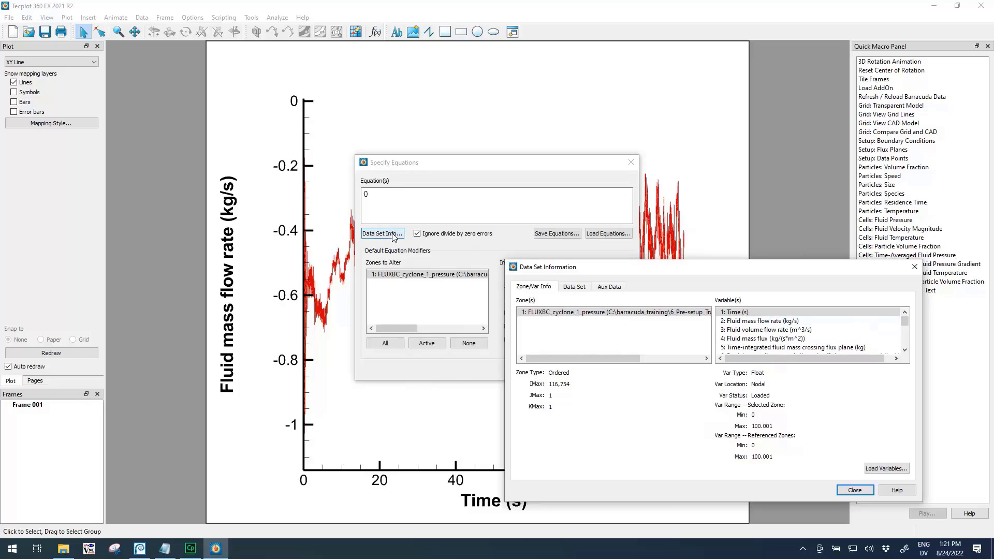
{"action": "left_click", "coordinate": [787, 321]}
{"action": "left_click", "coordinate": [787, 322]}
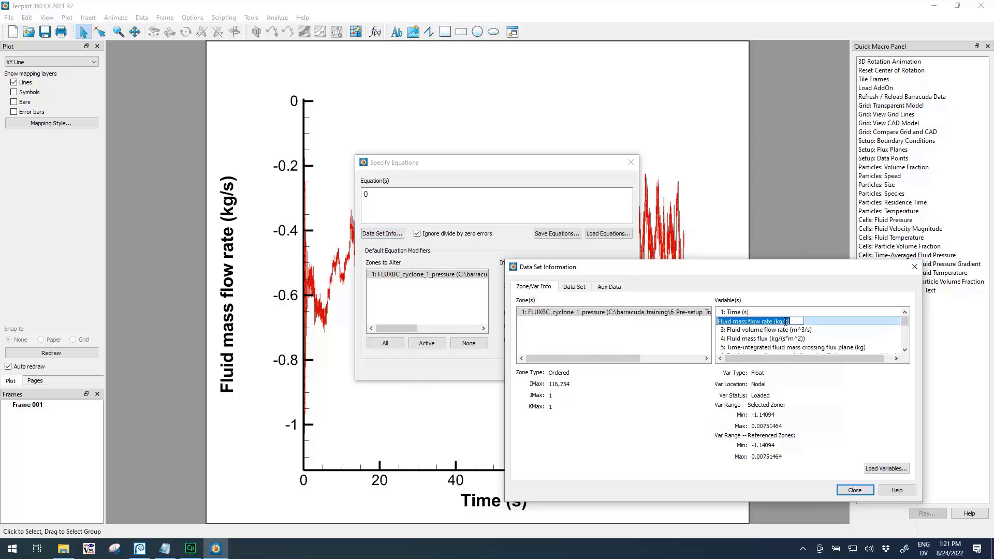
{"action": "right_click", "coordinate": [756, 321]}
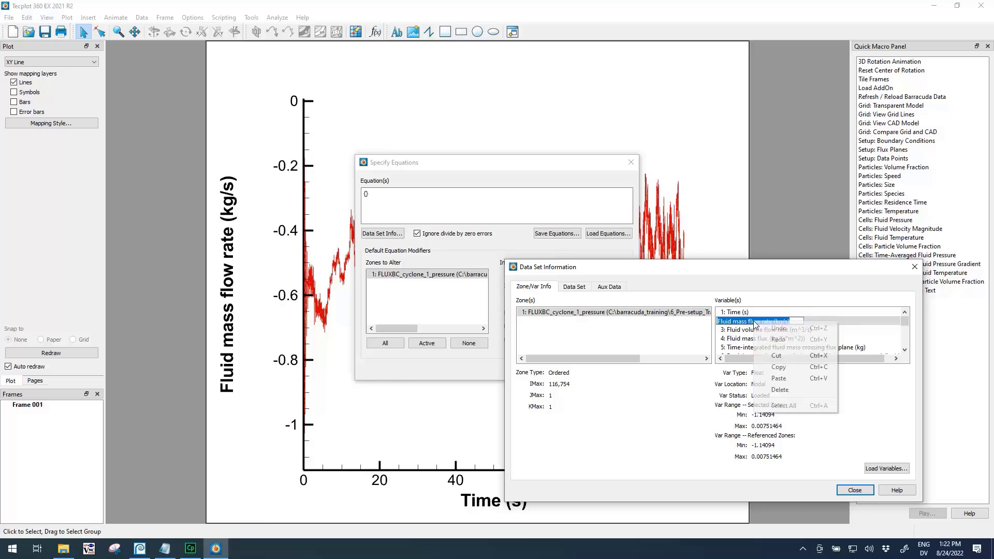
{"action": "left_click", "coordinate": [791, 362]}
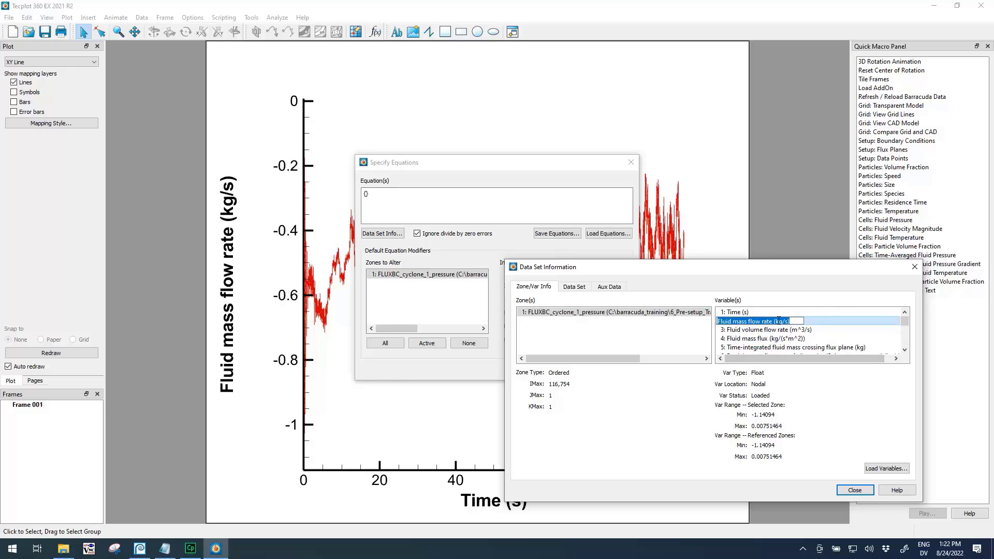
Build the equation {Fluid mass flow rate} = -1 * {Fluid mass flow rate} in the equation field.
{"action": "left_click", "coordinate": [365, 192]}
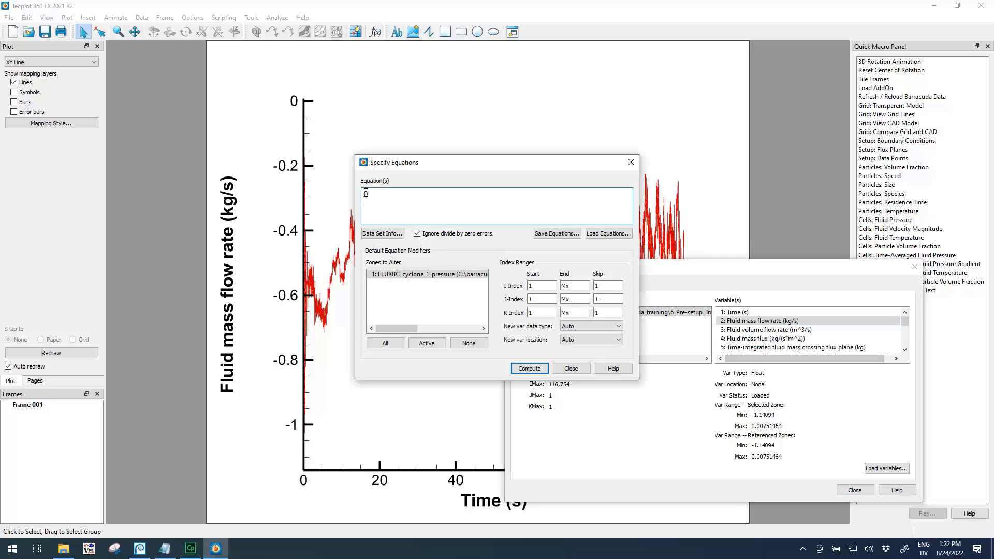
{"action": "right_click", "coordinate": [366, 193]}
{"action": "left_click", "coordinate": [397, 248]}
{"action": "type", "text": "{"}
{"action": "type", "text": "{}"}
{"action": "type", "text": "Fluid mass flow rate (kg/s)"}
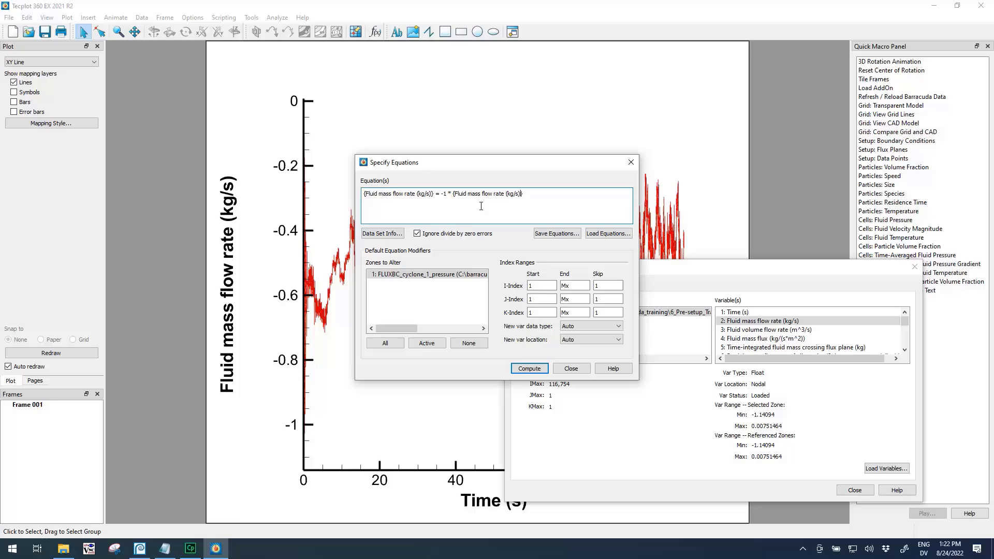
Compute the sign-flip equation so the fluid mass flow rate curve turns positive.
{"action": "left_click", "coordinate": [529, 368]}
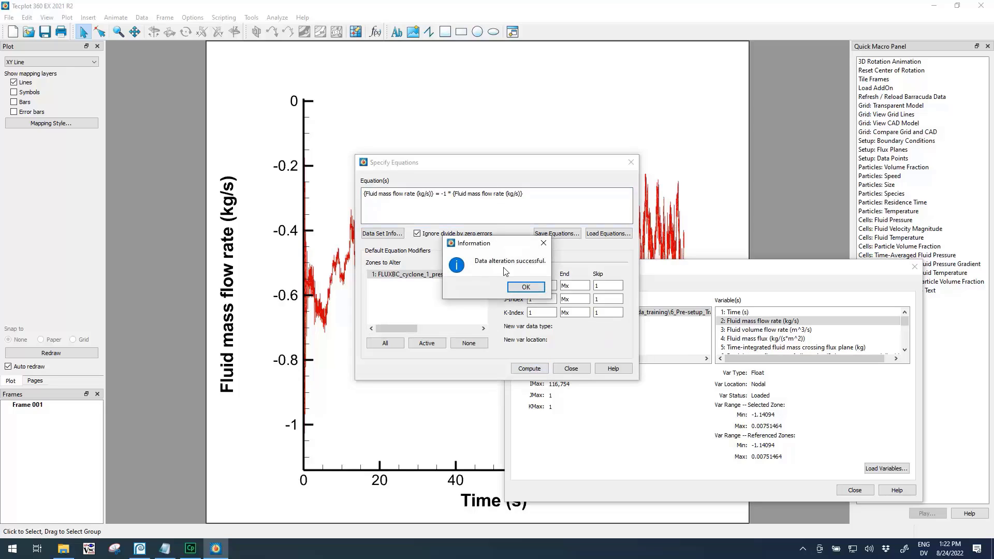
{"action": "left_click", "coordinate": [526, 288]}
{"action": "left_click_drag", "start_coordinate": [536, 163], "coordinate": [846, 71]}
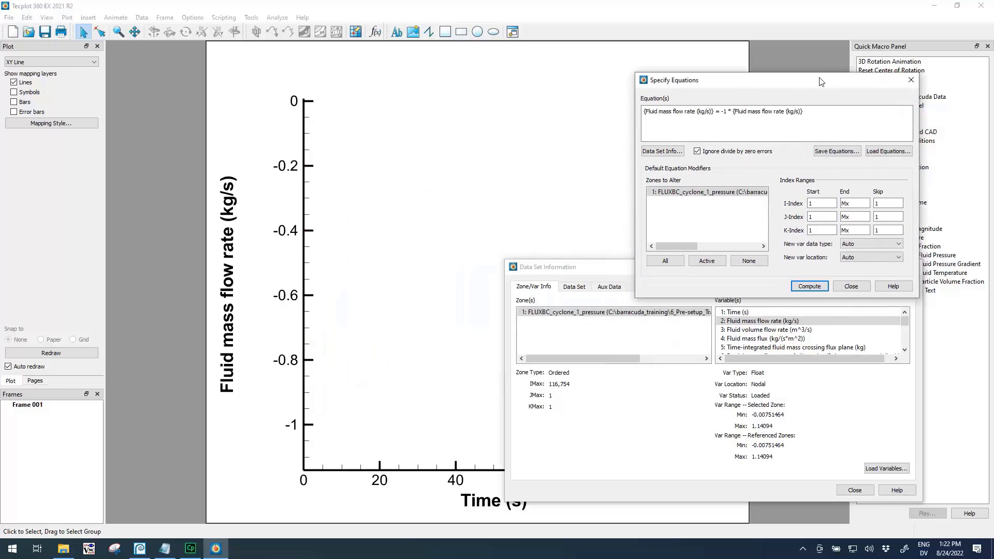
{"action": "left_click", "coordinate": [854, 491]}
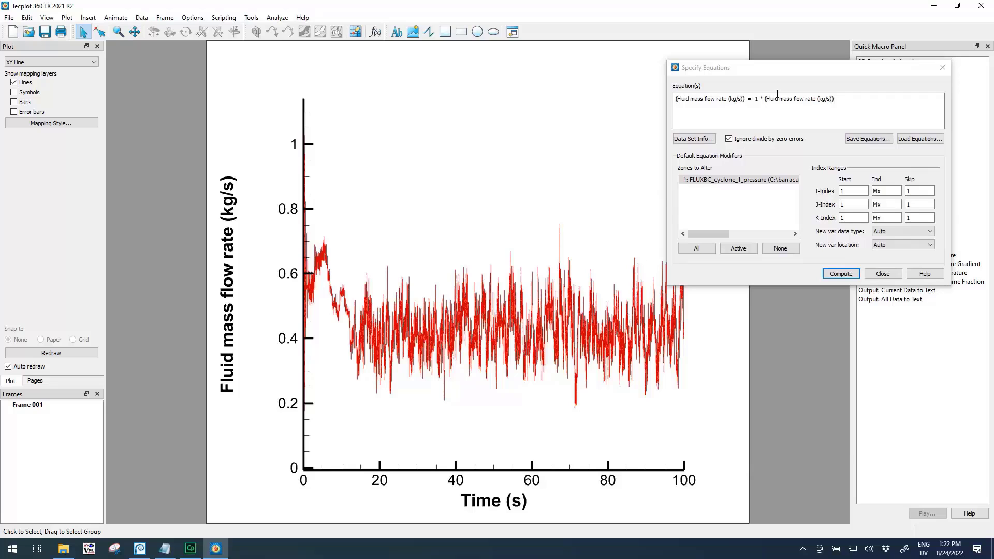
{"action": "left_click", "coordinate": [842, 99]}
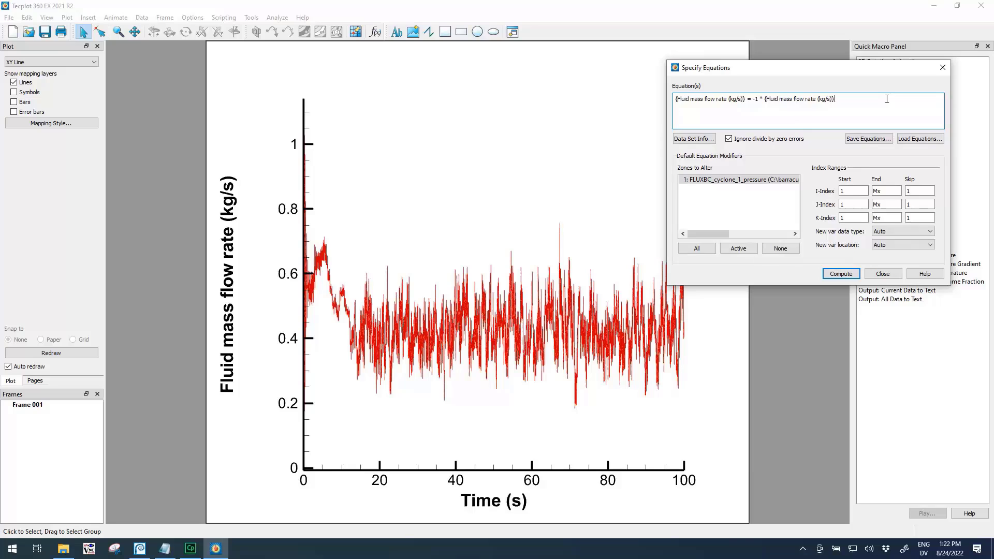
Save the equation as invert_fluid_mass_flow.eqn and close Specify Equations.
{"action": "left_click", "coordinate": [868, 139]}
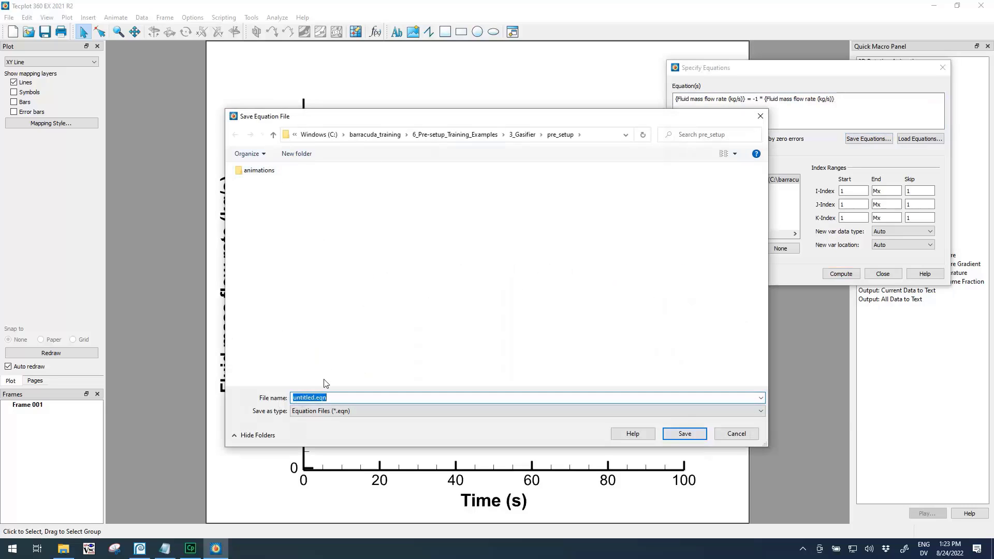
{"action": "left_click", "coordinate": [314, 398]}
{"action": "left_click_drag", "start_coordinate": [314, 398], "coordinate": [279, 398]}
{"action": "type", "text": "invert_"}
{"action": "type", "text": "fluid"}
{"action": "type", "text": "_mass_flow"}
{"action": "key", "text": "Return"}
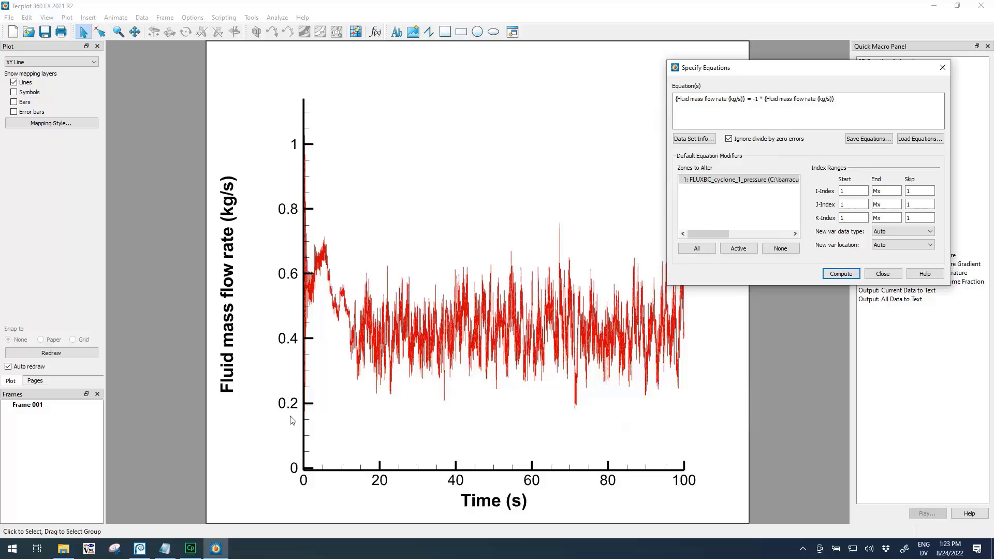
{"action": "left_click", "coordinate": [883, 275]}
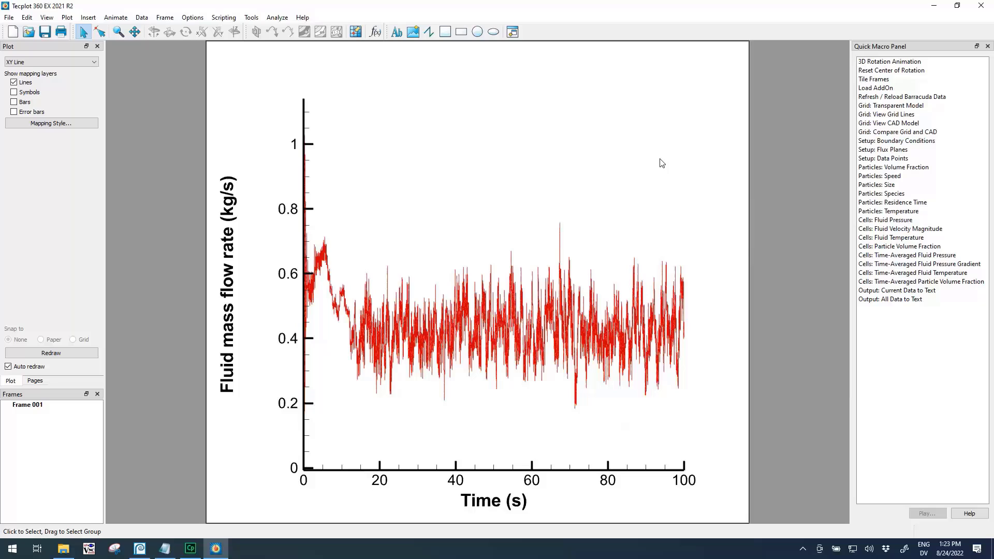
Quit Tecplot without saving the layout and relaunch it from Post-Run.
{"action": "left_click", "coordinate": [980, 6]}
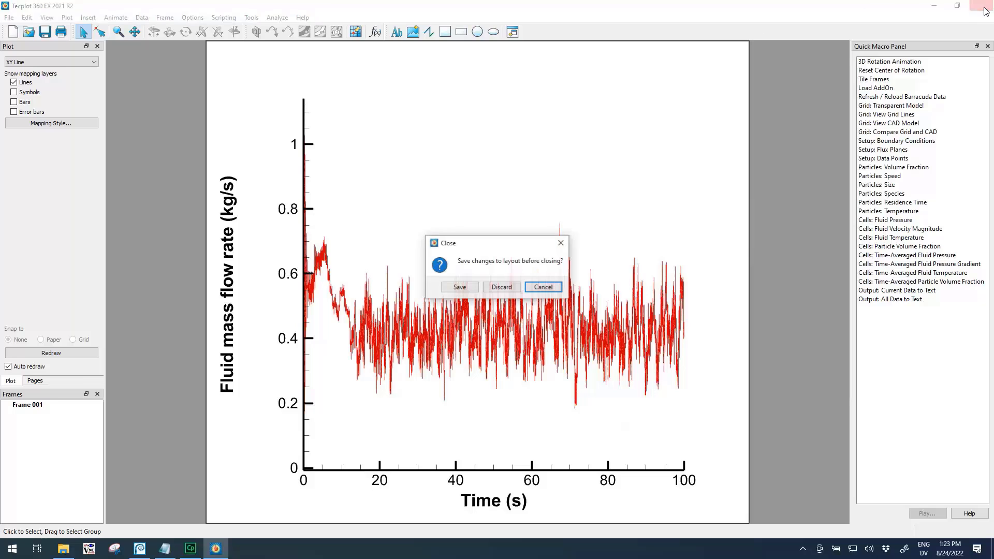
{"action": "left_click", "coordinate": [503, 287]}
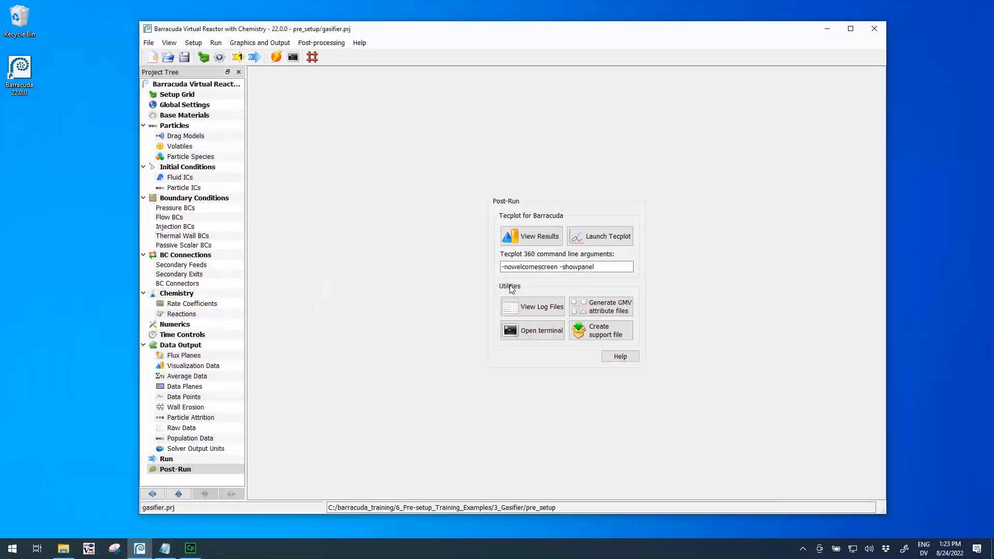
{"action": "left_click", "coordinate": [613, 237]}
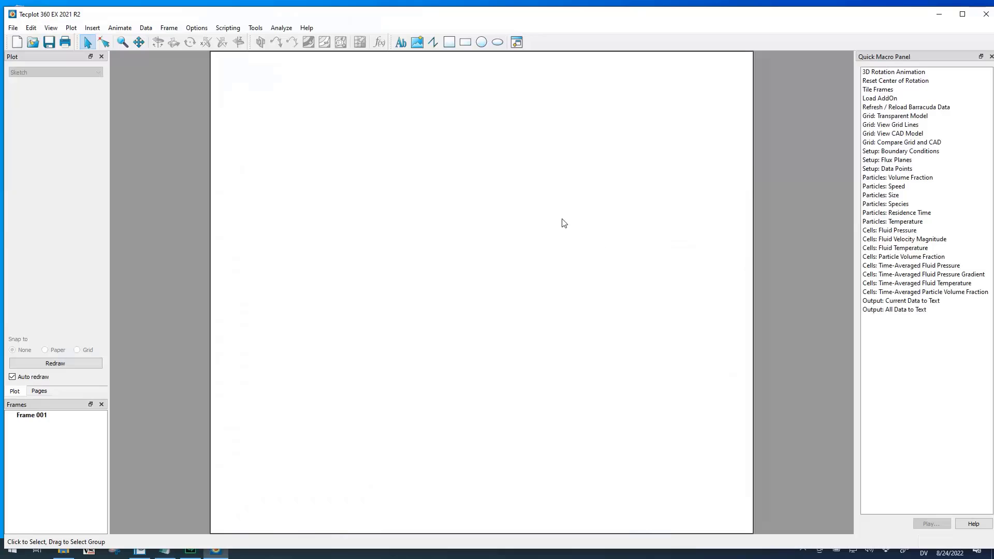
Bring up the Barracuda XY data file chooser.
{"action": "double_click", "coordinate": [564, 14]}
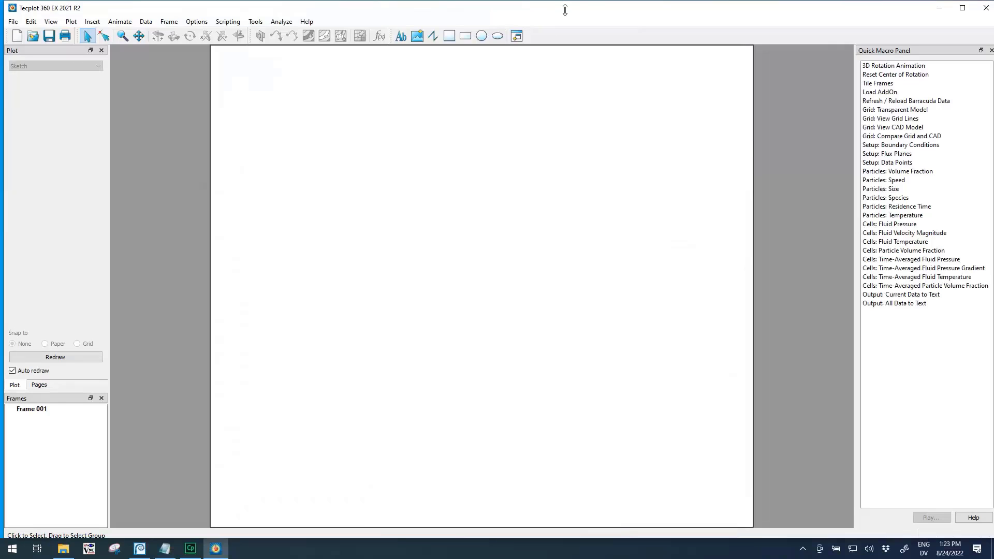
{"action": "double_click", "coordinate": [252, 9]}
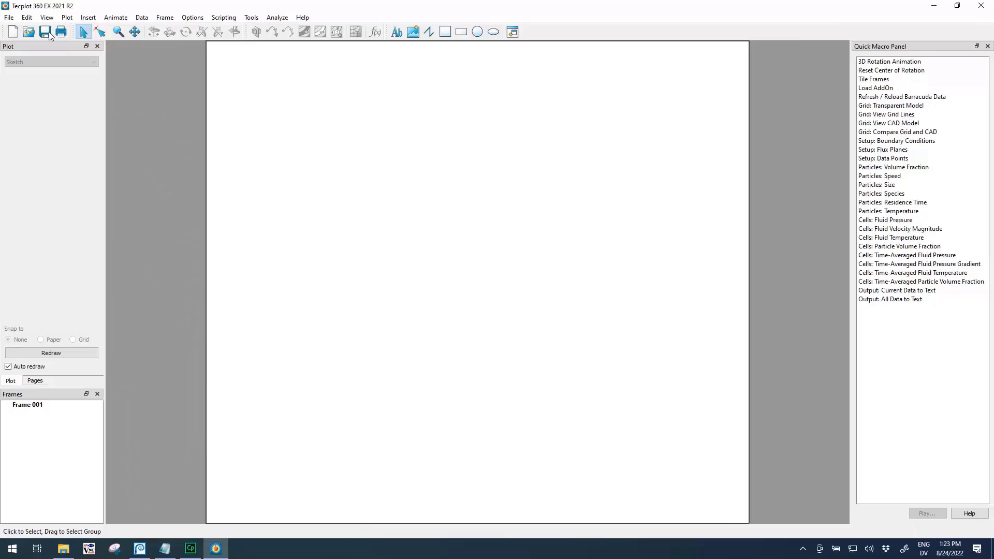
{"action": "left_click", "coordinate": [12, 27]}
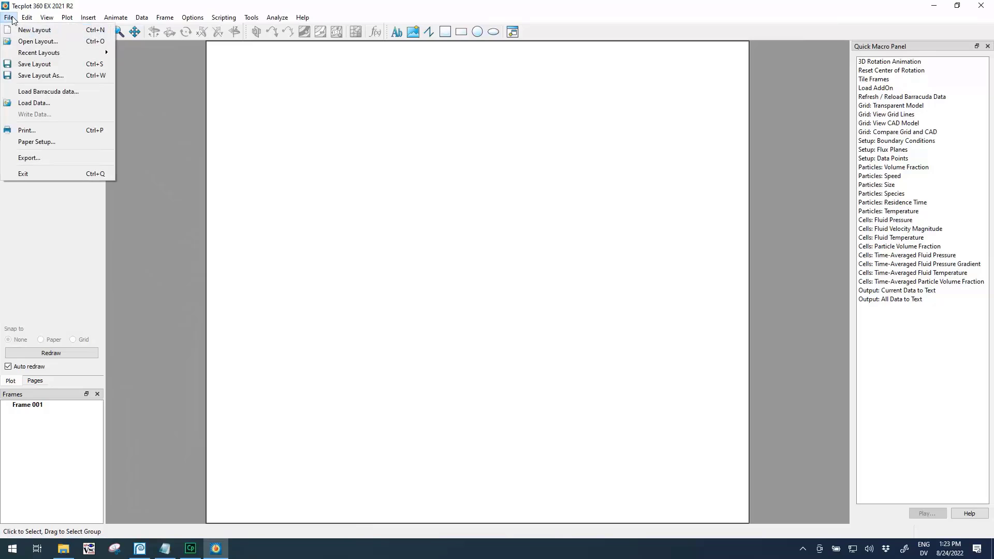
{"action": "left_click", "coordinate": [57, 91]}
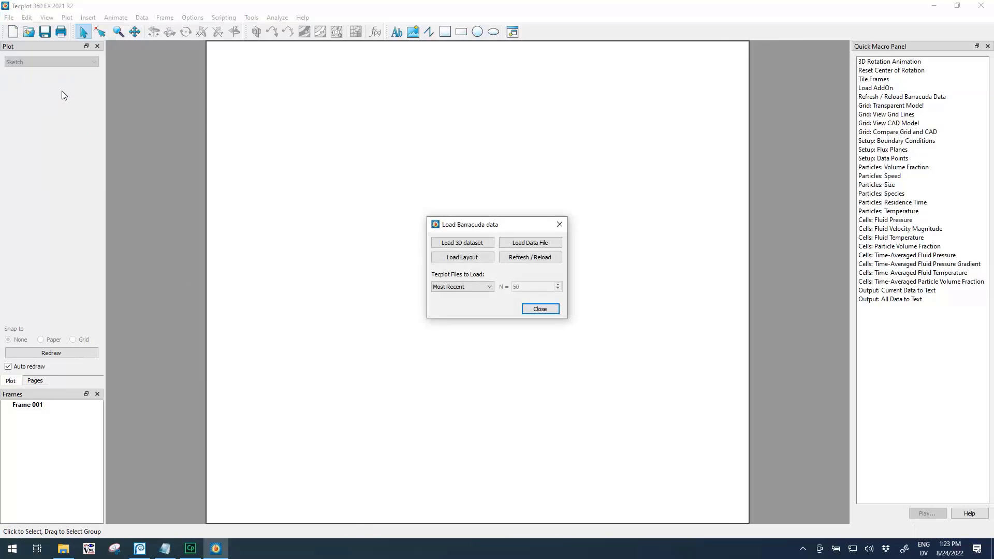
{"action": "left_click", "coordinate": [538, 247]}
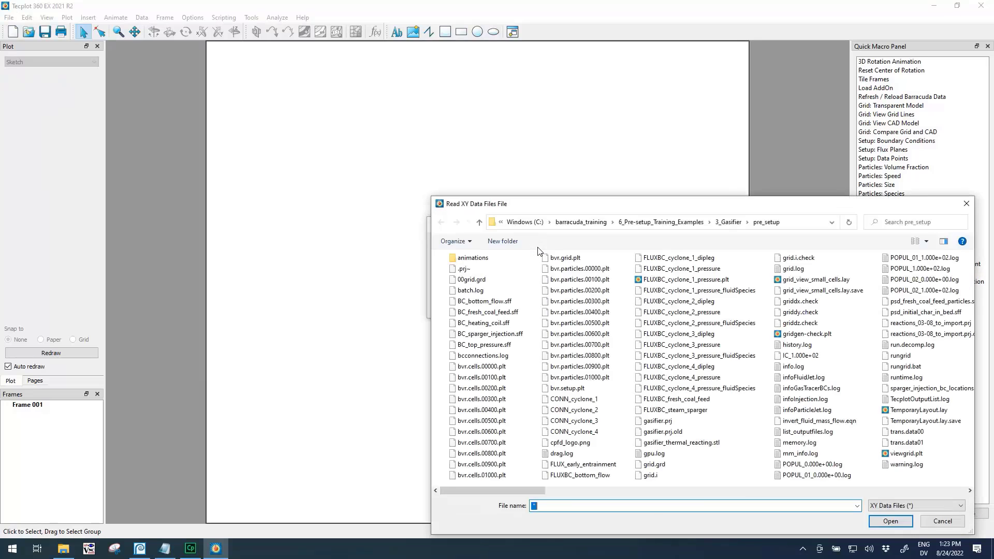
{"action": "left_click_drag", "start_coordinate": [684, 208], "coordinate": [460, 119]}
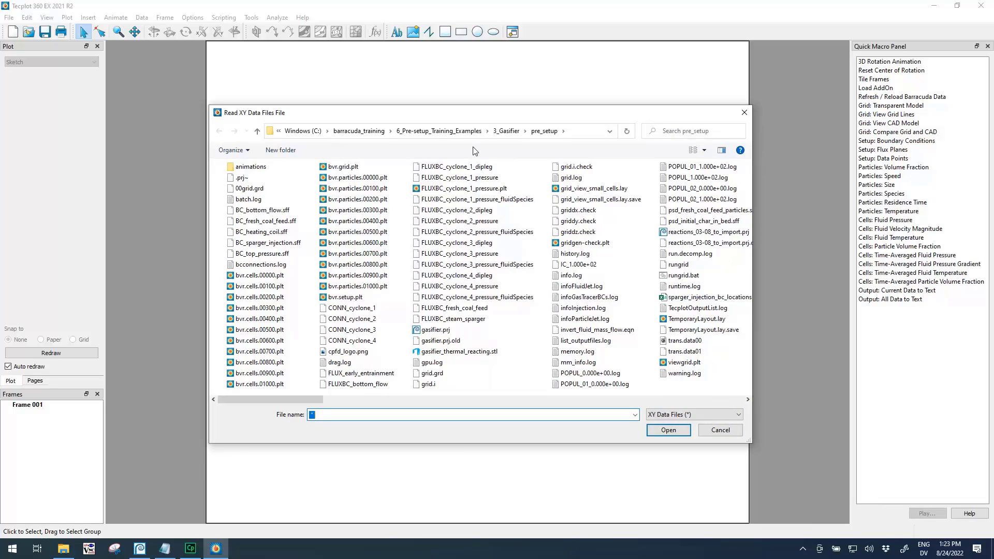
Load FLUXBC_cyclone_1, 2, 3 and 4_pressure files together and close the loader.
{"action": "left_click", "coordinate": [485, 178]}
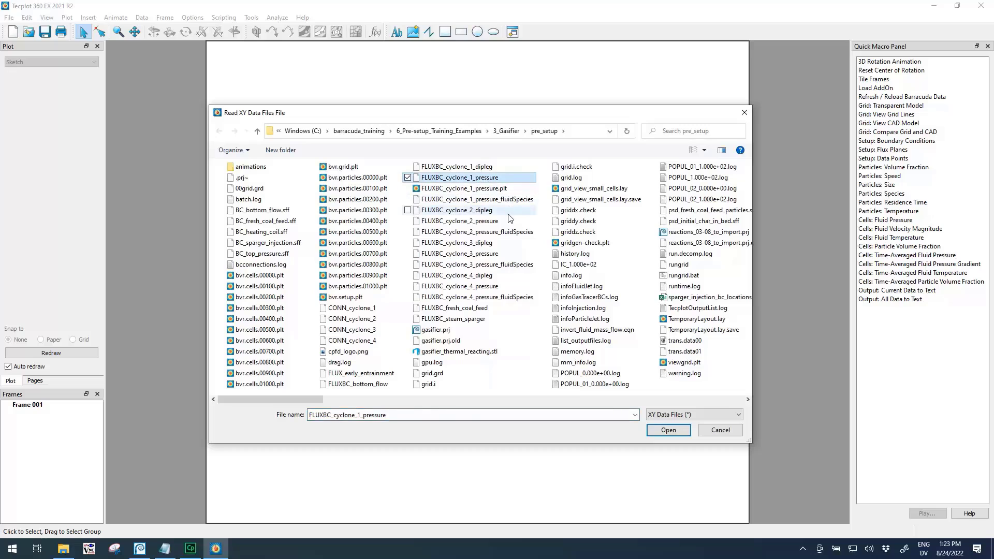
{"action": "left_click", "coordinate": [466, 220], "text": "ctrl"}
{"action": "left_click", "coordinate": [465, 254], "text": "ctrl"}
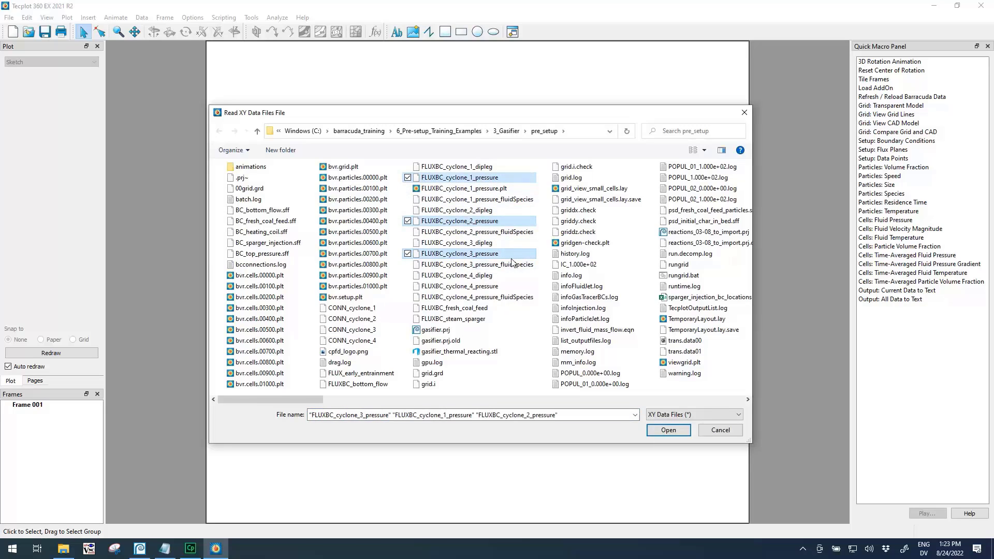
{"action": "left_click", "coordinate": [511, 290], "text": "ctrl"}
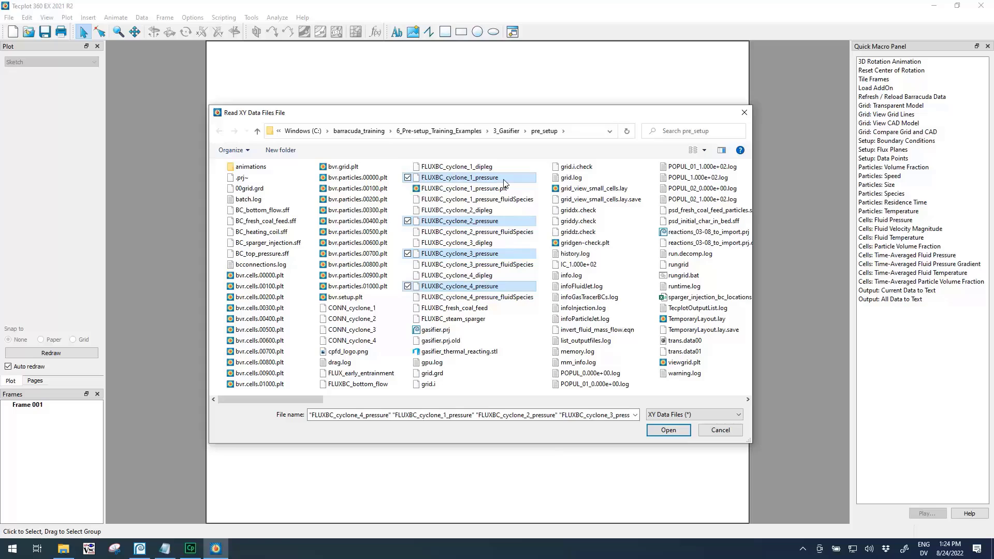
{"action": "left_click", "coordinate": [669, 431]}
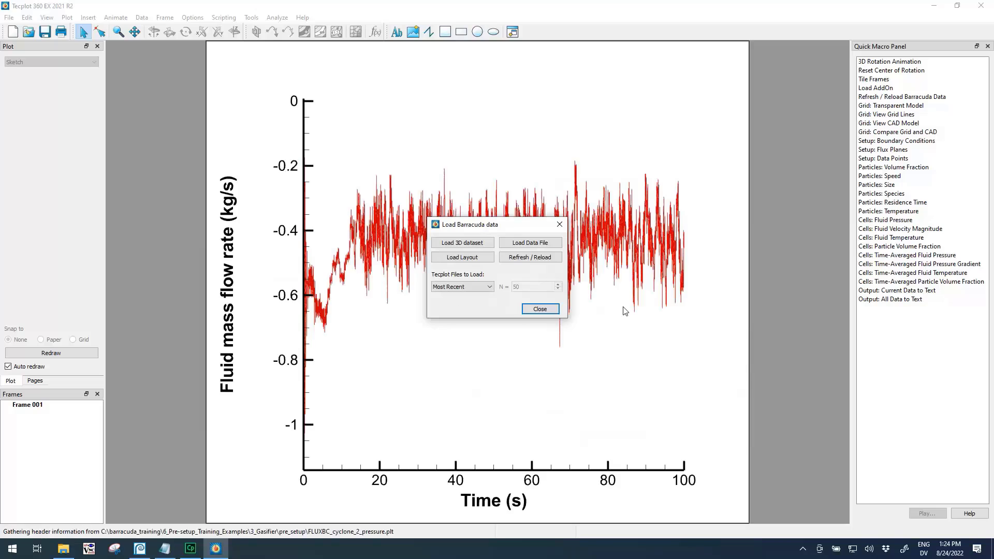
{"action": "left_click", "coordinate": [541, 309]}
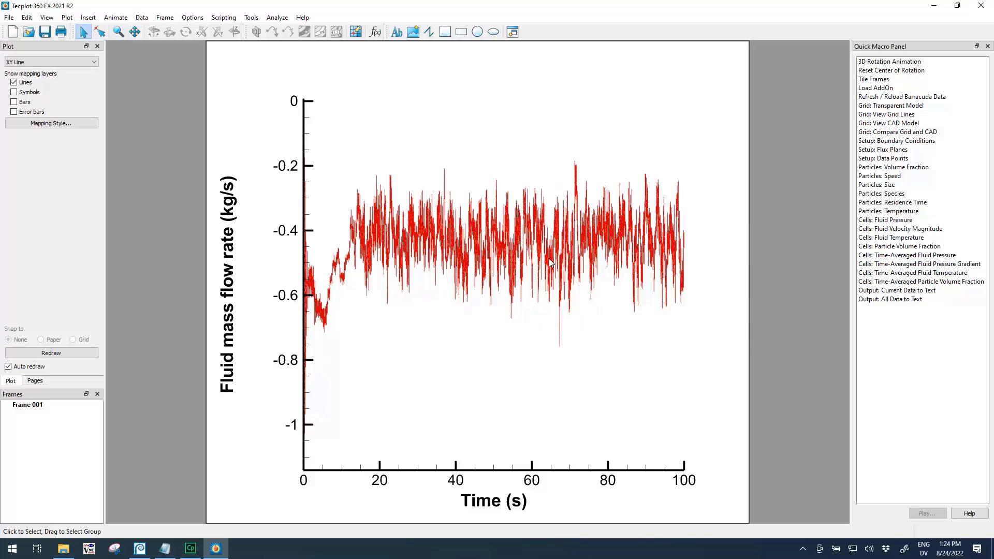
Arrange the Mapping Style window so all maps and full zone names are visible.
{"action": "left_click", "coordinate": [72, 125]}
{"action": "left_click_drag", "start_coordinate": [578, 237], "coordinate": [461, 130]}
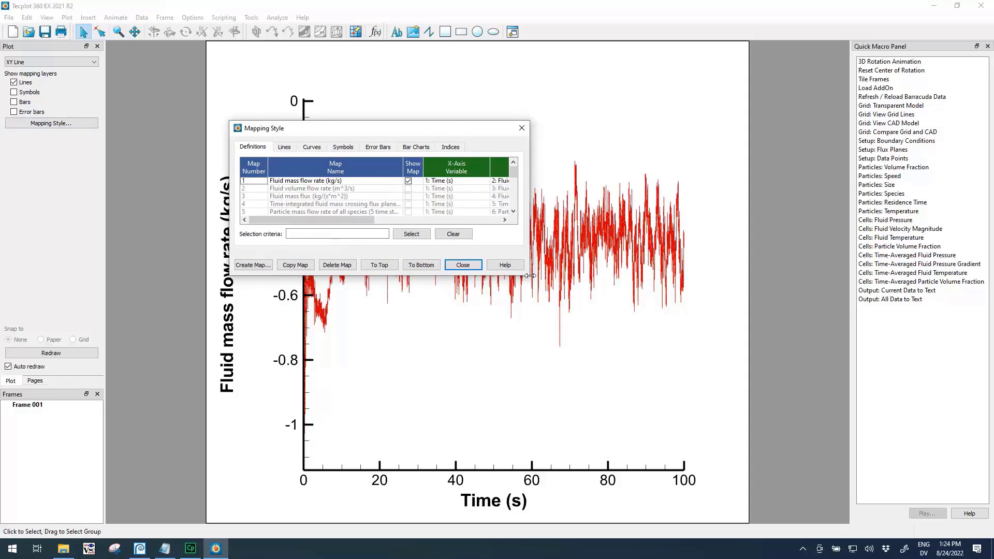
{"action": "left_click_drag", "start_coordinate": [530, 276], "coordinate": [914, 306]}
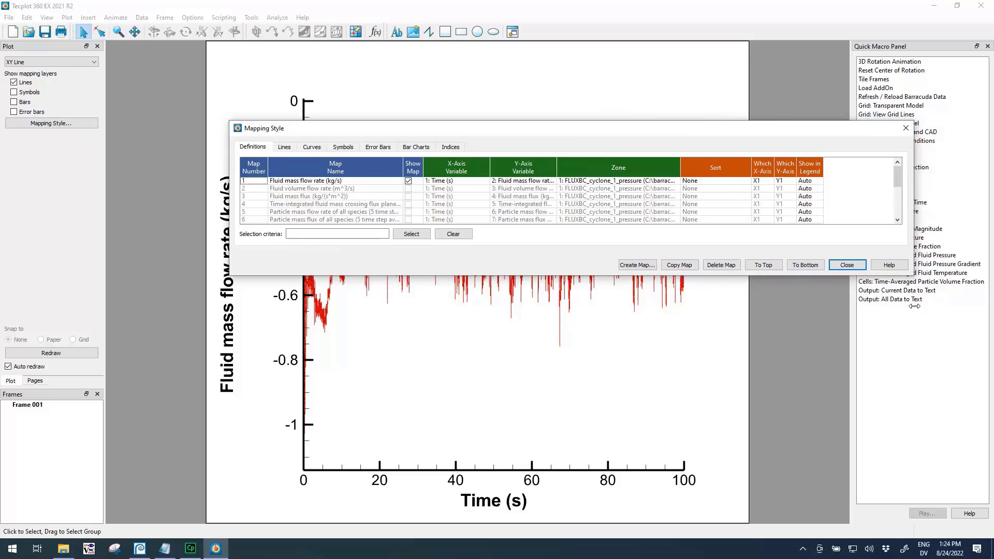
{"action": "left_click_drag", "start_coordinate": [681, 168], "coordinate": [868, 167]}
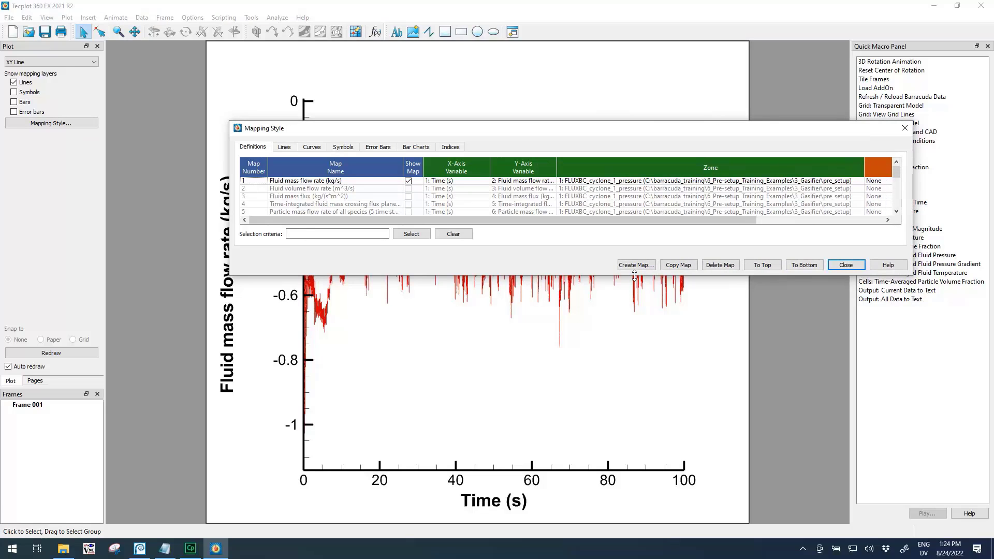
{"action": "left_click_drag", "start_coordinate": [635, 275], "coordinate": [635, 406]}
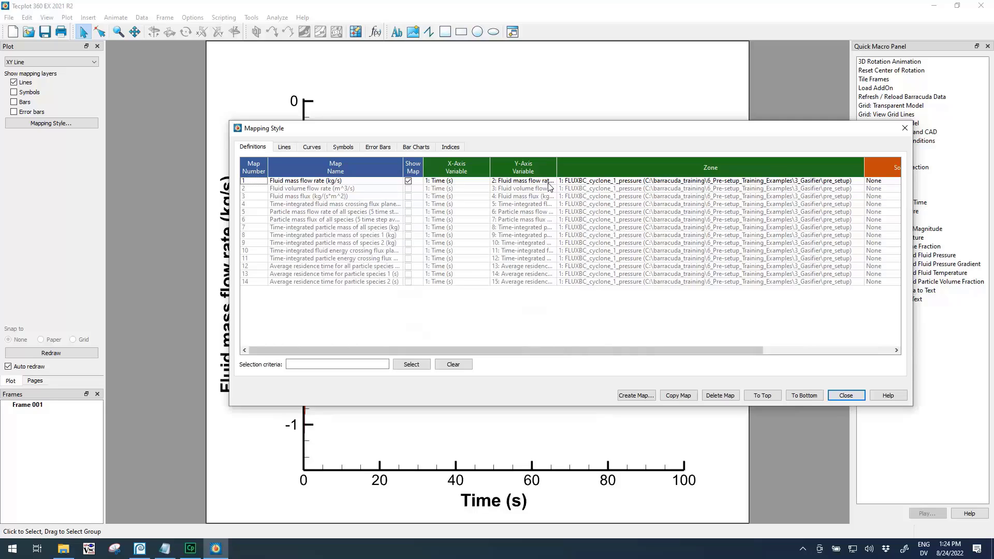
Assign zones cyclone_2, cyclone_3 and cyclone_4_pressure to maps 2, 3 and 4.
{"action": "left_click", "coordinate": [642, 192]}
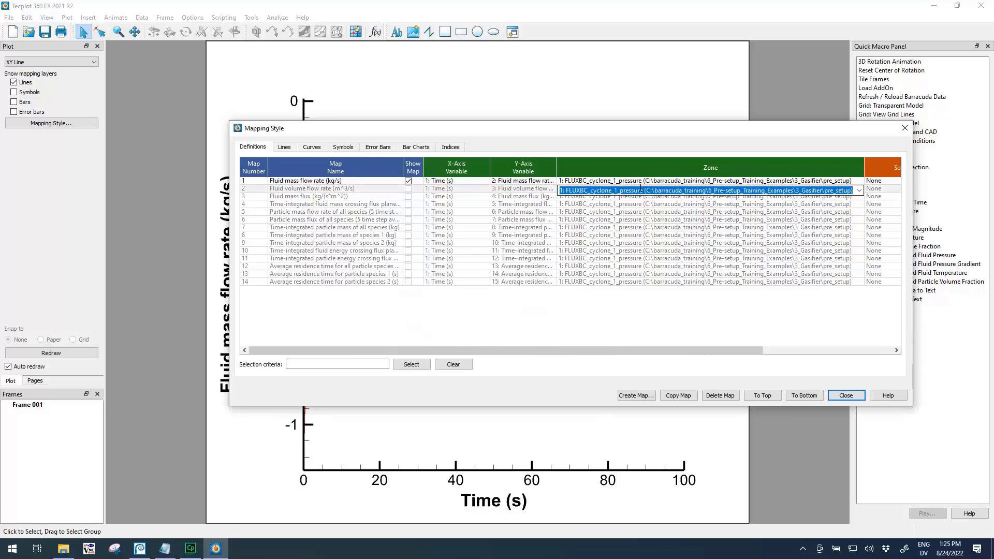
{"action": "left_click", "coordinate": [860, 192]}
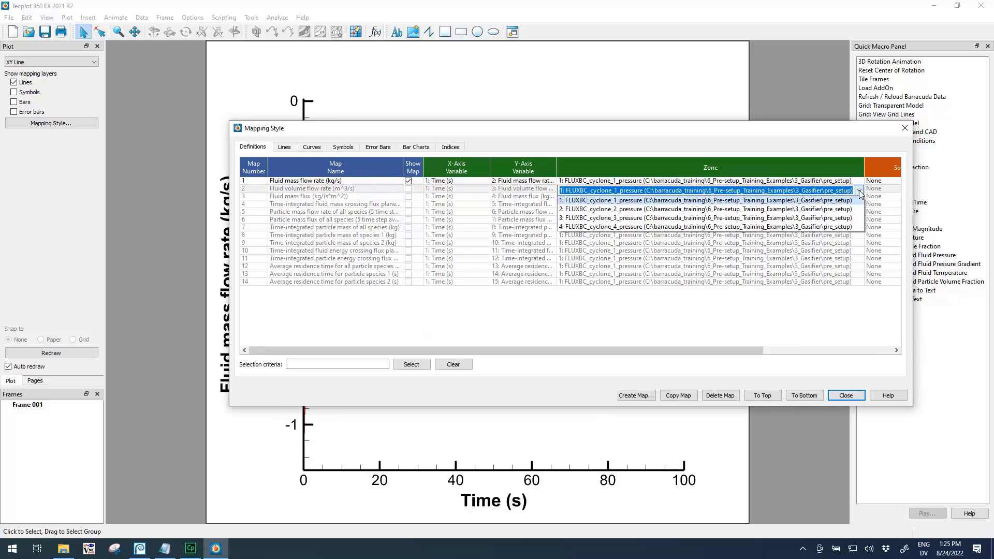
{"action": "left_click", "coordinate": [829, 210]}
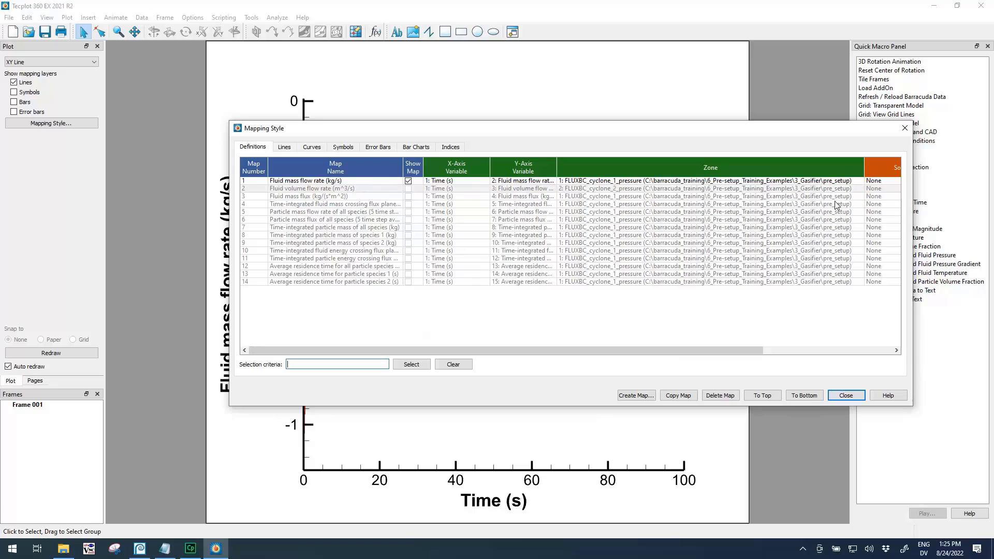
{"action": "left_click", "coordinate": [844, 199]}
{"action": "left_click", "coordinate": [860, 199]}
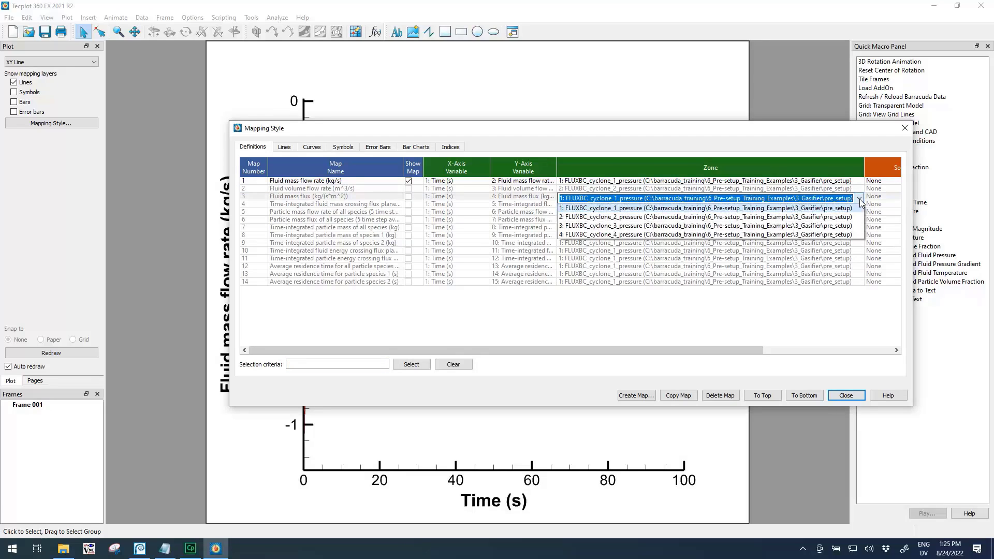
{"action": "left_click", "coordinate": [830, 226]}
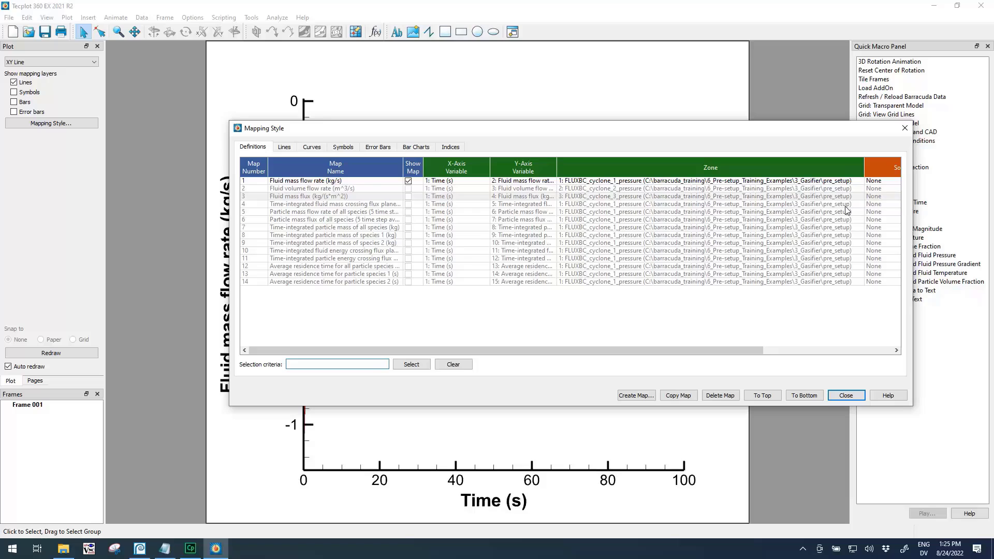
{"action": "left_click", "coordinate": [845, 207]}
{"action": "left_click", "coordinate": [860, 208]}
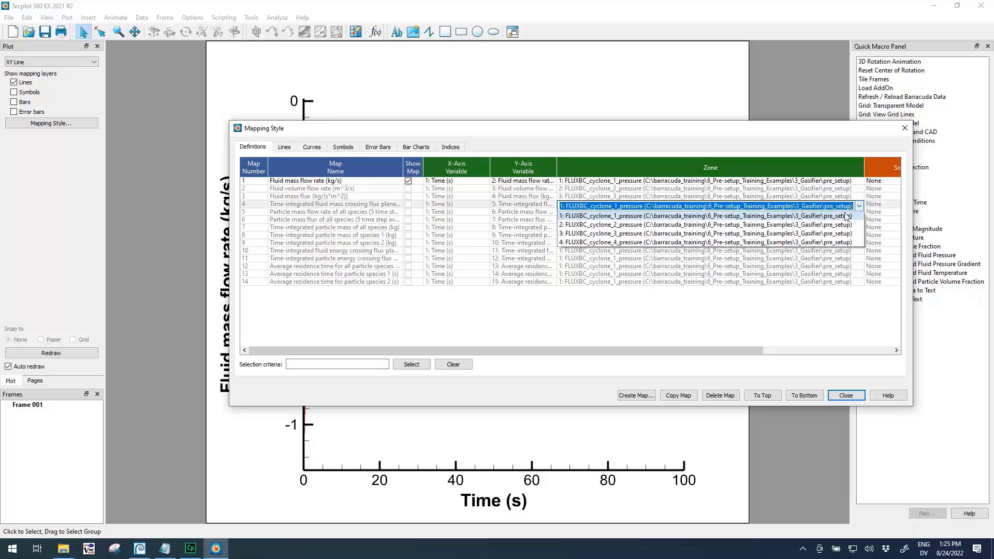
{"action": "left_click", "coordinate": [829, 243]}
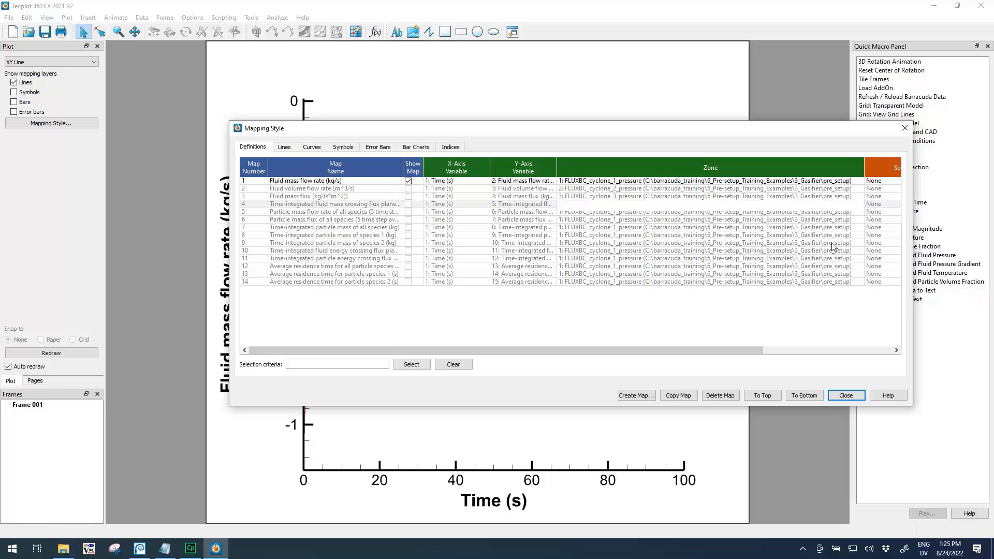
Set the Y-axis variable of maps 2, 3 and 4 to Fluid mass flow rate.
{"action": "left_click", "coordinate": [540, 204]}
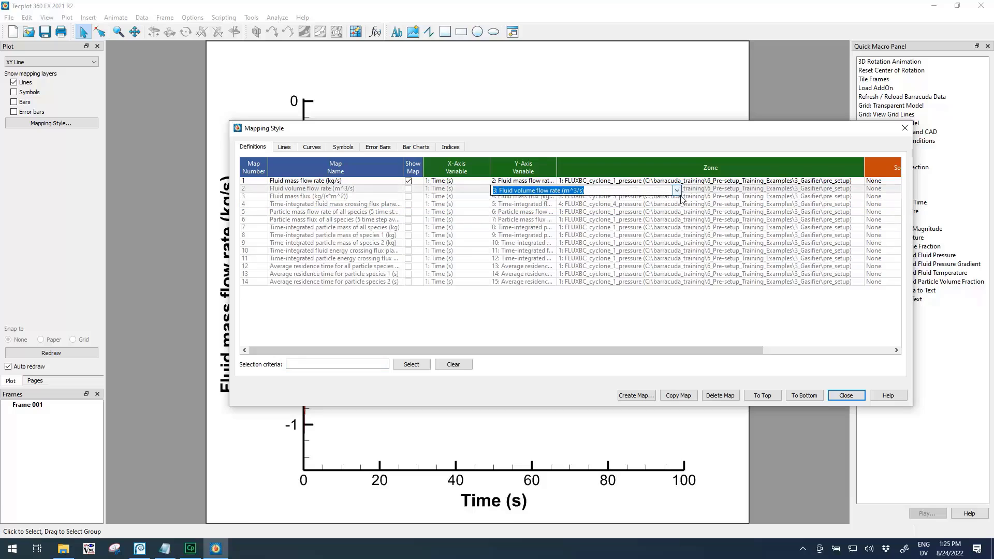
{"action": "left_click", "coordinate": [677, 191]}
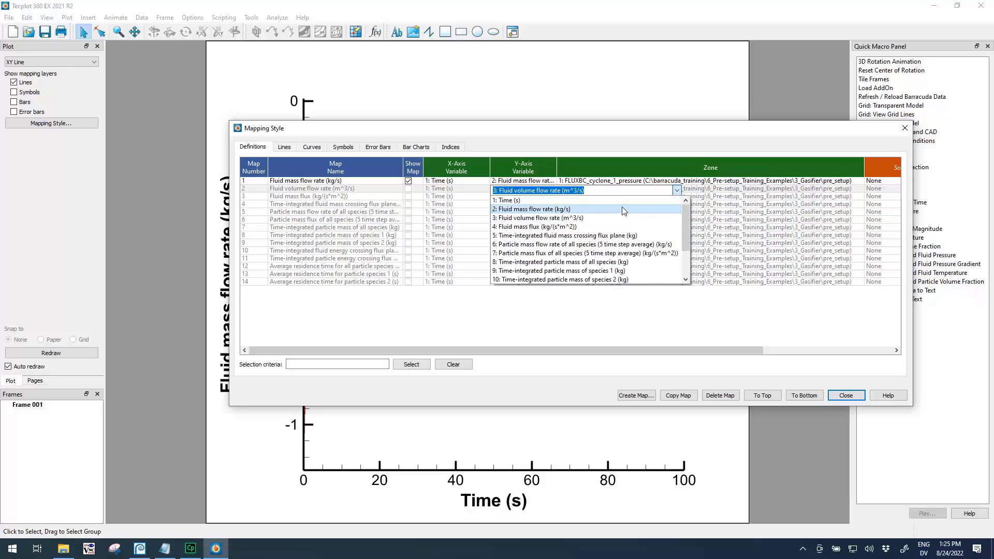
{"action": "left_click", "coordinate": [548, 199]}
{"action": "left_click", "coordinate": [549, 199]}
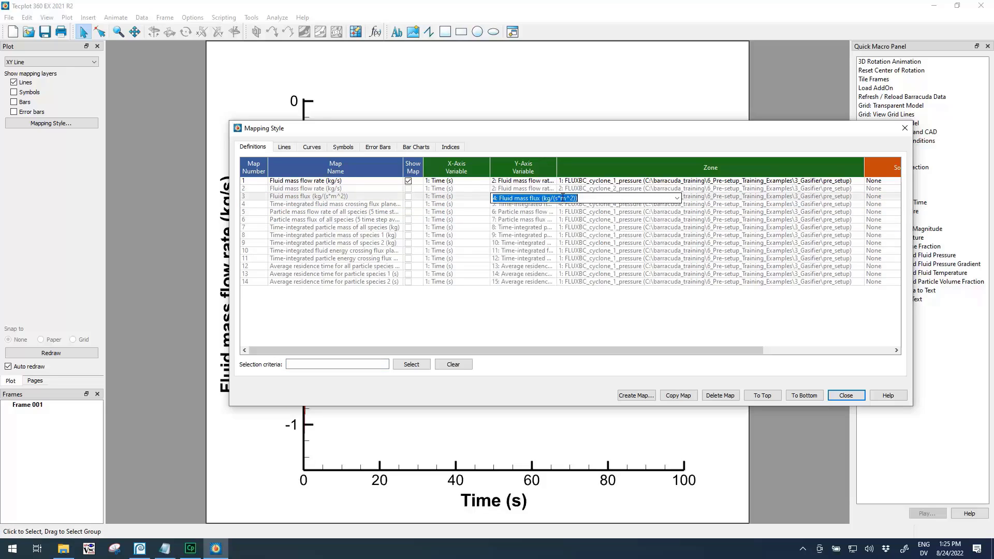
{"action": "left_click", "coordinate": [677, 199]}
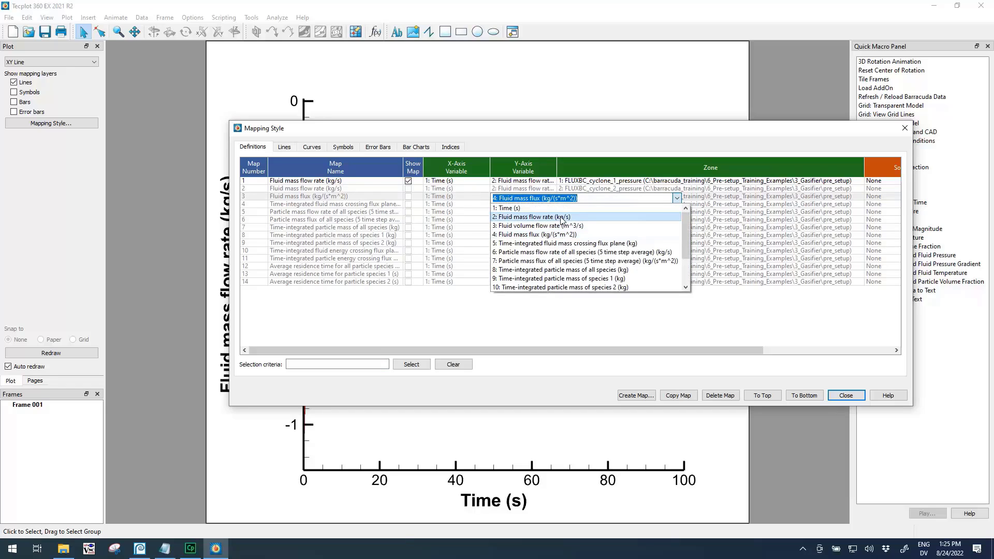
{"action": "left_click", "coordinate": [561, 218]}
{"action": "left_click", "coordinate": [525, 206]}
{"action": "left_click", "coordinate": [677, 207]}
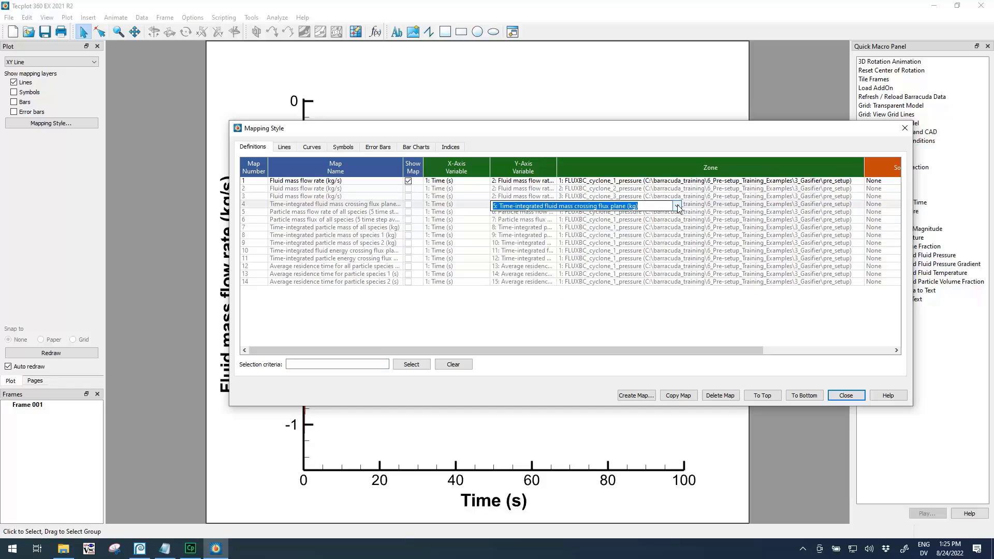
{"action": "left_click", "coordinate": [559, 218]}
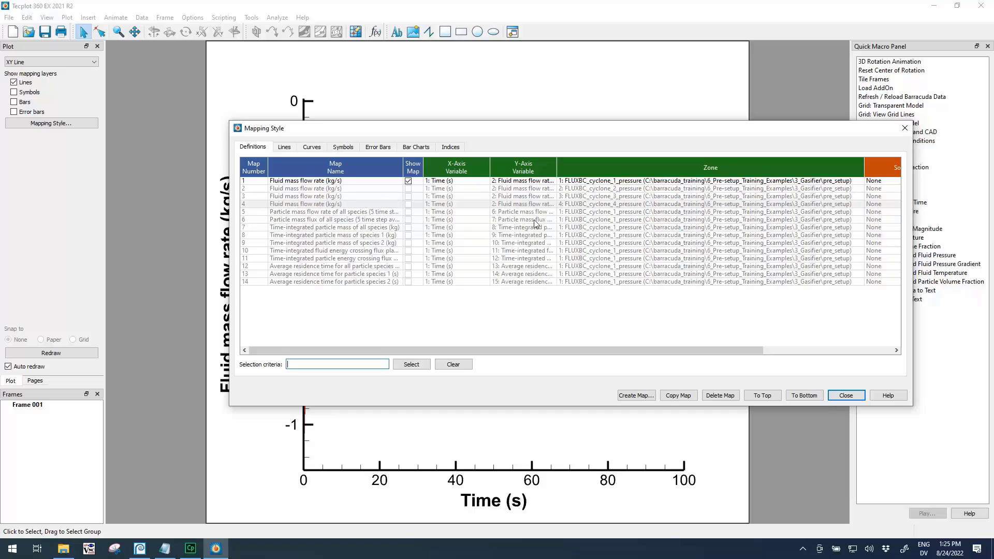
Show maps 2–4 so all four cyclone curves overlay on the plot.
{"action": "left_click", "coordinate": [408, 189]}
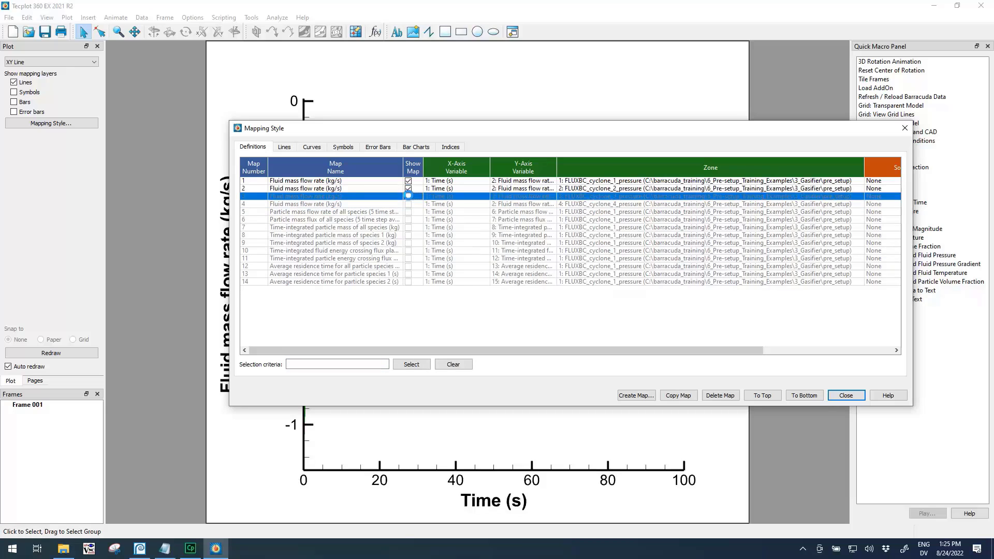
{"action": "left_click", "coordinate": [408, 204]}
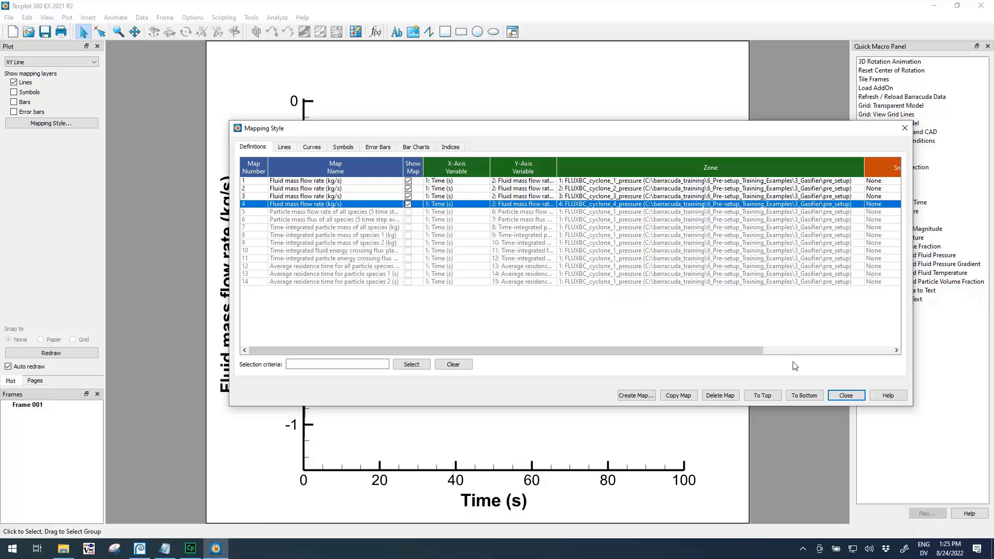
{"action": "left_click", "coordinate": [846, 395]}
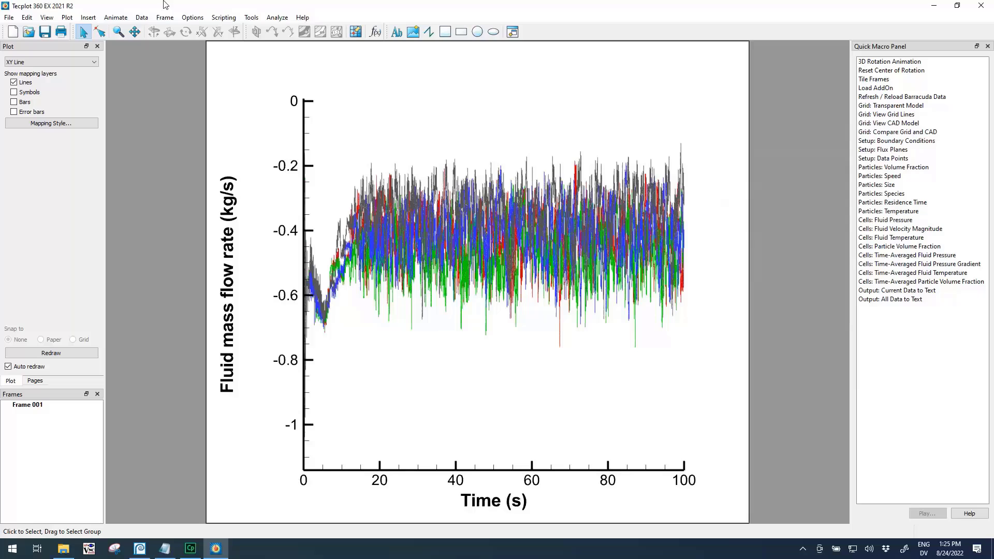
Open the Data menu to reach the Alter options.
{"action": "left_click", "coordinate": [141, 18]}
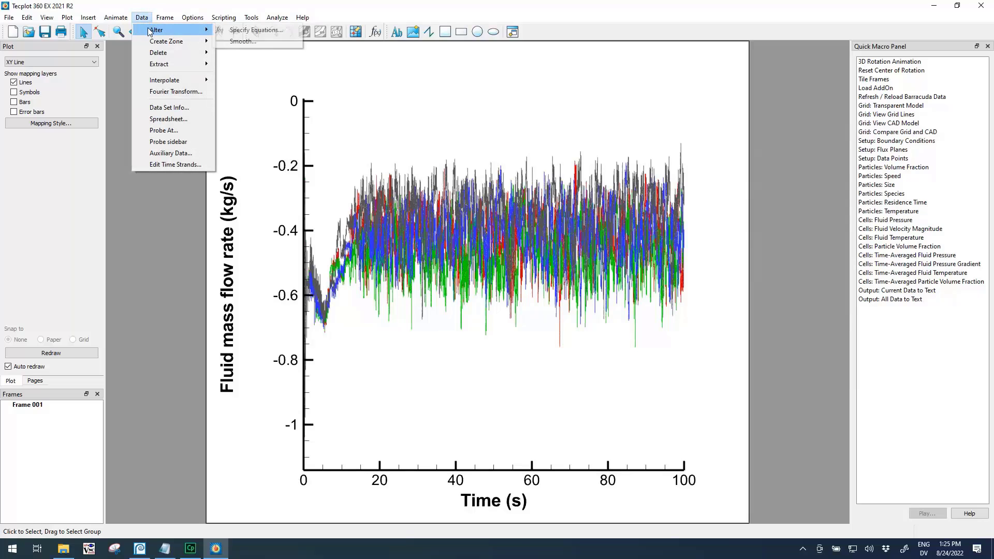
{"action": "mouse_move", "coordinate": [156, 29]}
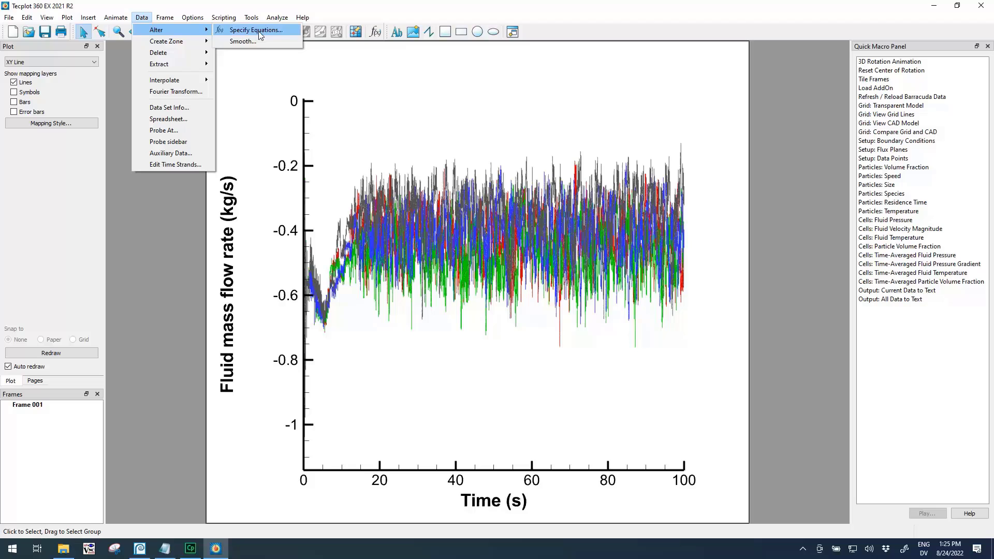
Load the saved equation file invert_fluid_mass_flow.eqn into the Specify Equations editor.
{"action": "left_click", "coordinate": [286, 32]}
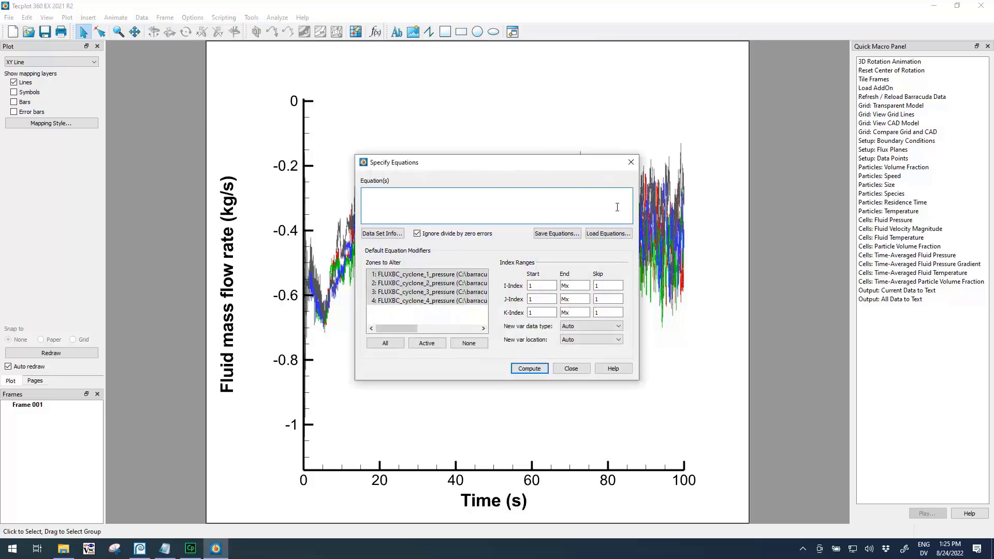
{"action": "left_click", "coordinate": [617, 235]}
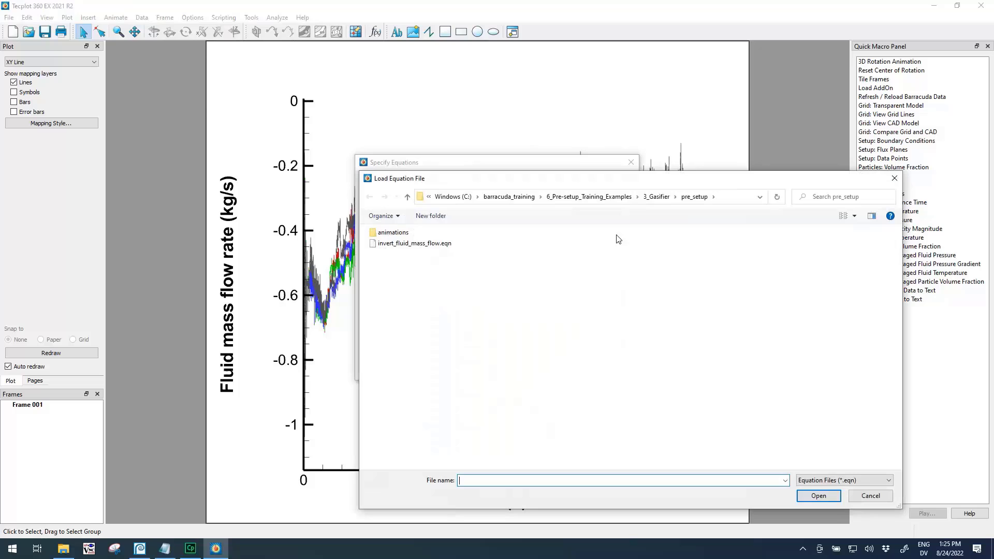
{"action": "left_click", "coordinate": [425, 249]}
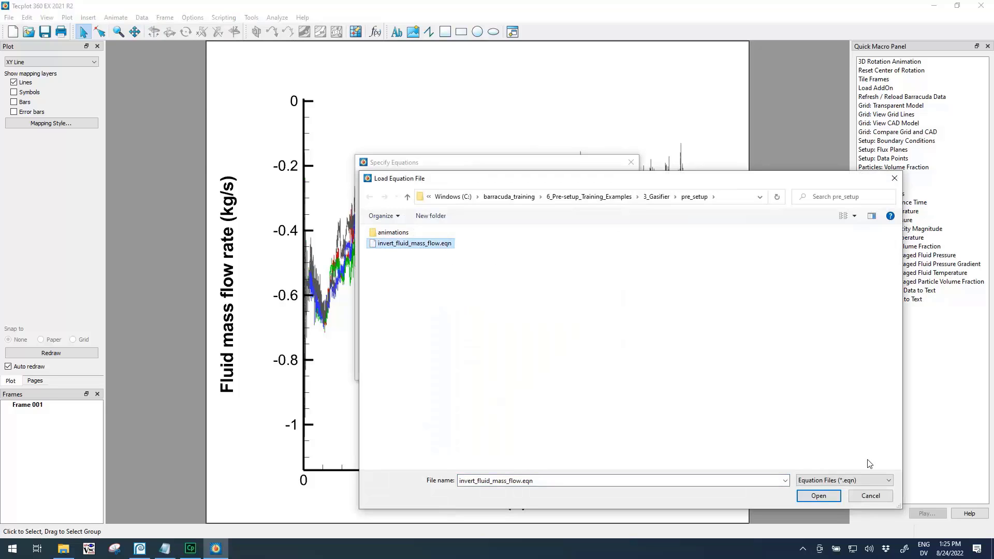
{"action": "left_click", "coordinate": [819, 497]}
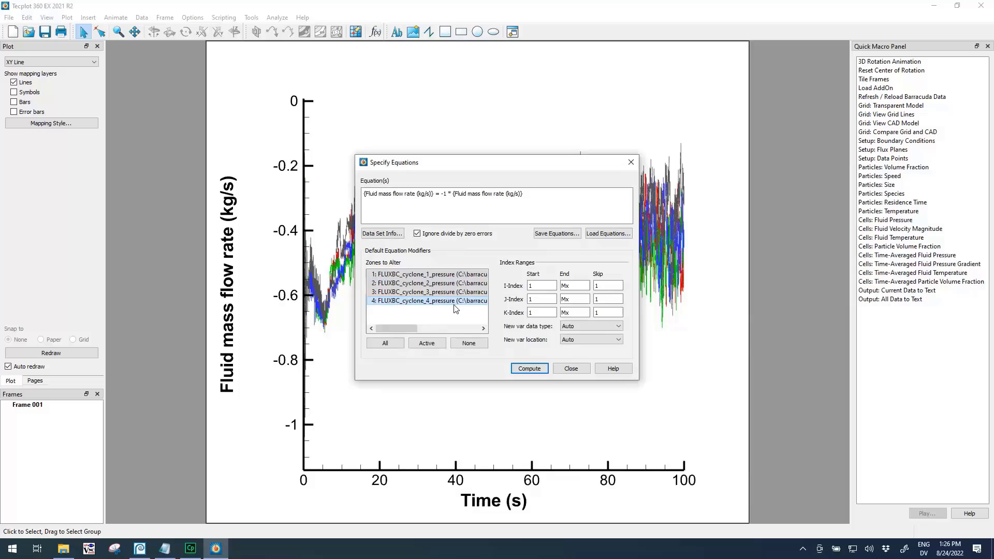
Compute the sign-flip equation on the four cyclone zones and fit the axes to the now-positive curves.
{"action": "left_click", "coordinate": [529, 369]}
{"action": "left_click", "coordinate": [527, 289]}
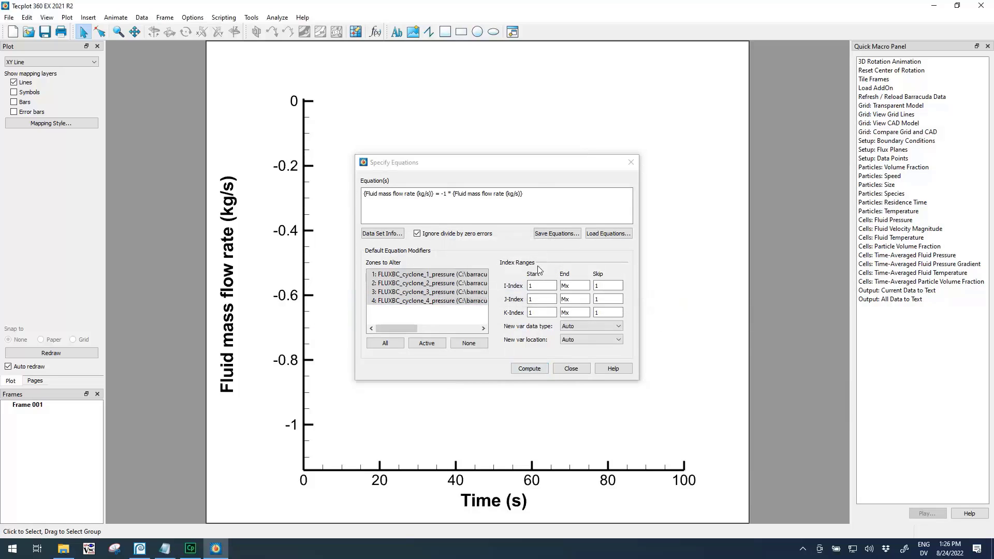
{"action": "left_click_drag", "start_coordinate": [536, 168], "coordinate": [853, 130]}
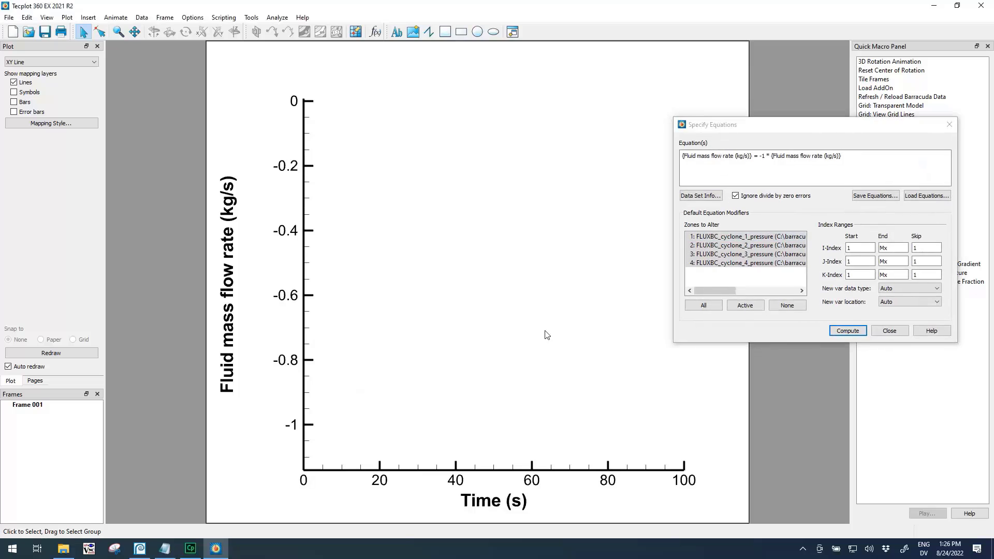
{"action": "key", "text": "ctrl+f"}
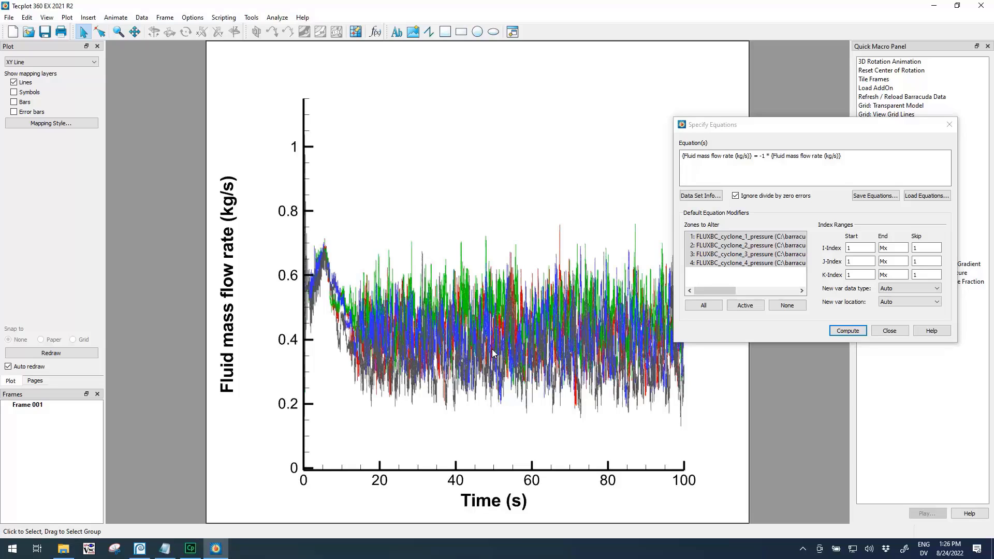
Rewrite the equation's left side as {total fluid mass flow} and remove the -1 multiplier.
{"action": "left_click", "coordinate": [859, 163]}
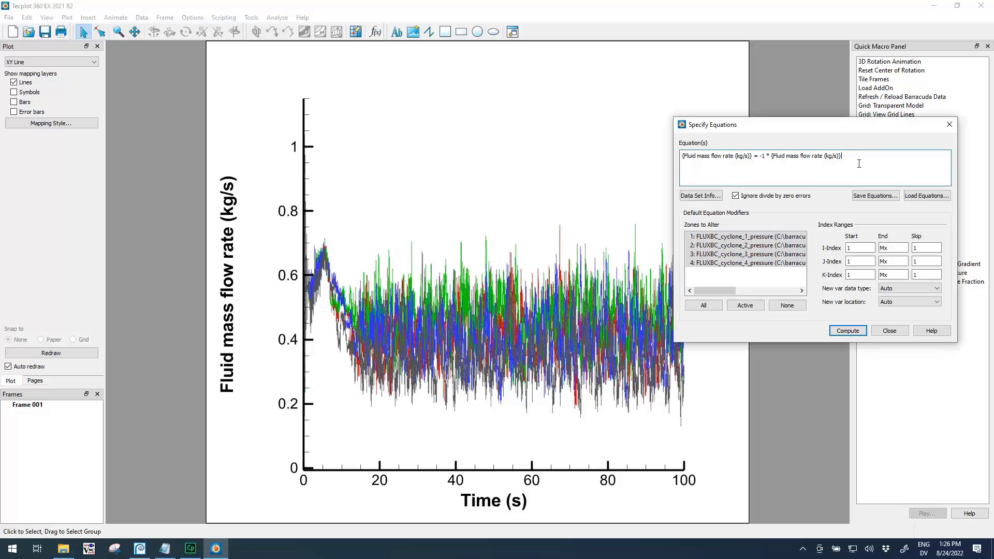
{"action": "left_click_drag", "start_coordinate": [843, 158], "coordinate": [821, 158]}
{"action": "left_click", "coordinate": [790, 160]}
{"action": "left_click_drag", "start_coordinate": [749, 157], "coordinate": [685, 158]}
{"action": "key", "text": "BackSpace"}
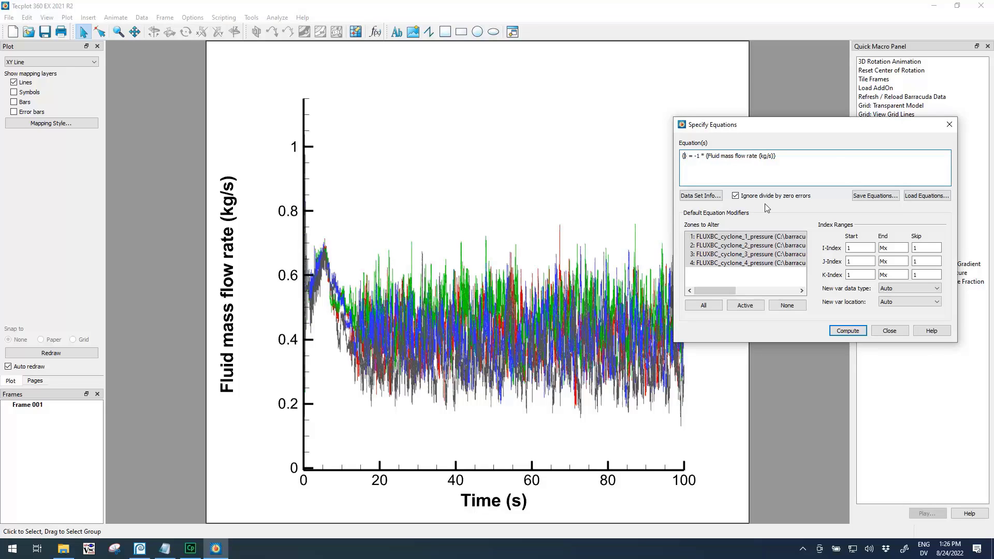
{"action": "type", "text": "total fluid mass"}
{"action": "type", "text": "flu = -1 * {Fluid mas"}
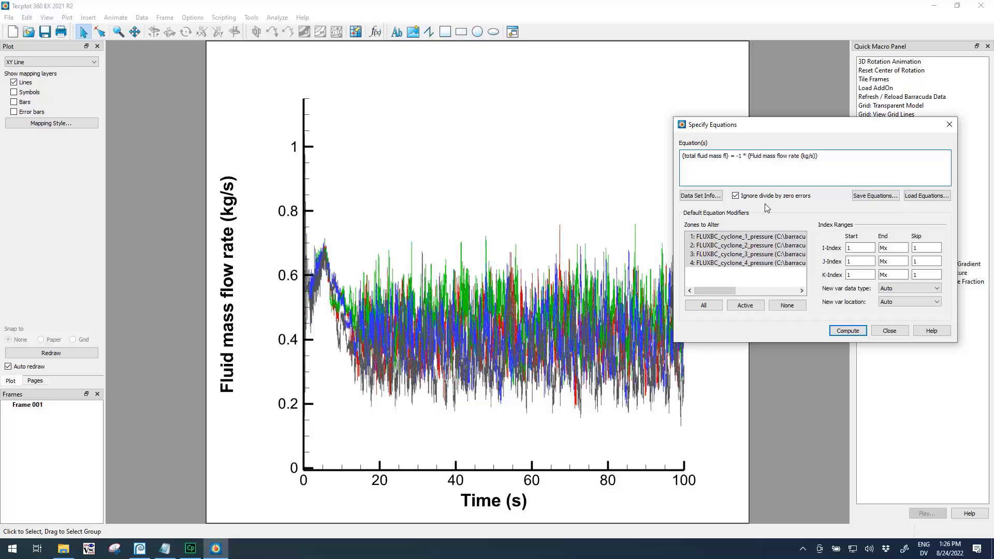
{"action": "type", "text": "ow"}
{"action": "left_click_drag", "start_coordinate": [743, 156], "coordinate": [753, 157]}
{"action": "key", "text": "Delete"}
Build the right side as {Fluid mass flow rate (kg/s)}[1] + [2] + [3] + [4] by pasting the term and fixing zone indices.
{"action": "left_click_drag", "start_coordinate": [744, 157], "coordinate": [805, 158]}
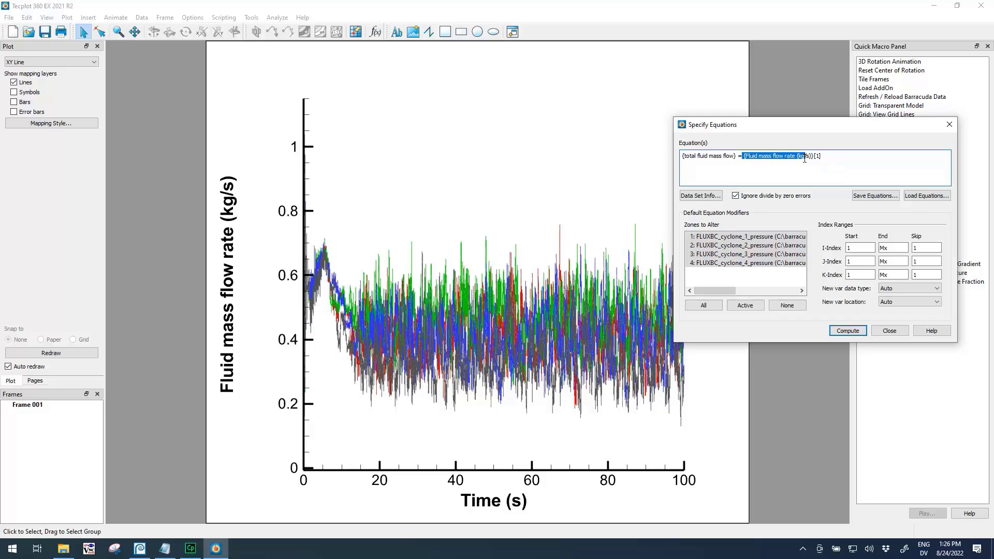
{"action": "left_click", "coordinate": [746, 159]}
{"action": "left_click_drag", "start_coordinate": [743, 157], "coordinate": [823, 157]}
{"action": "left_click", "coordinate": [828, 157]}
{"action": "type", "text": "+"}
{"action": "type", "text": "{Fluid mass flow rate (kg/s)}[1]"}
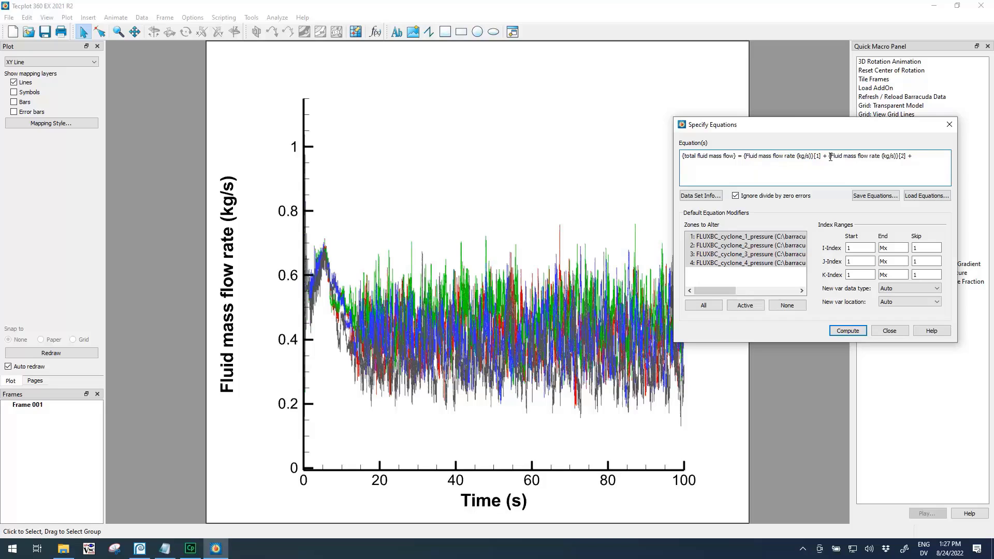
{"action": "type", "text": "{Fluid mass flow rate (kg/s)}[1]"}
{"action": "key", "text": "BackSpace"}
{"action": "type", "text": "3] +"}
{"action": "type", "text": "{Fluid mass flow rate (kg/s)}[1]"}
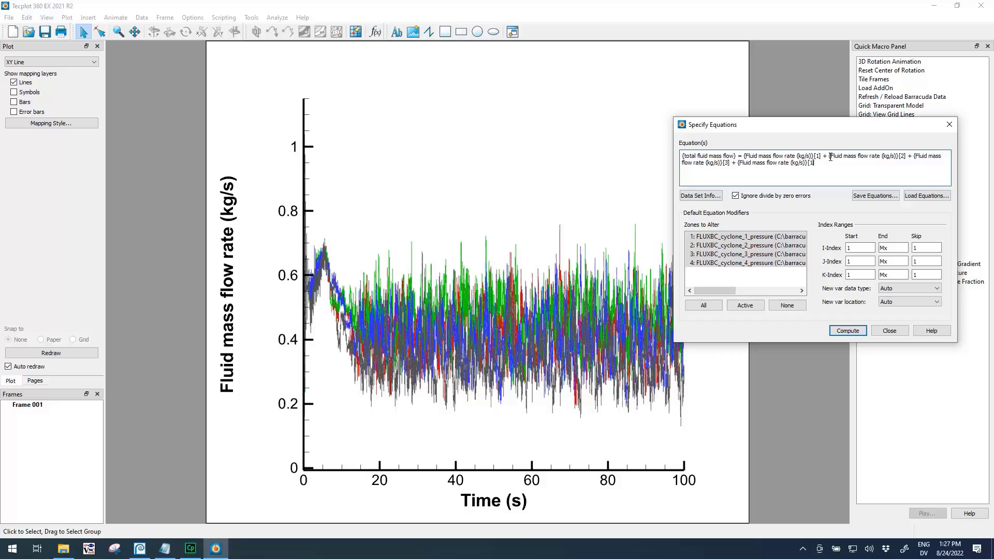
{"action": "key", "text": "BackSpace"}
{"action": "type", "text": "4"}
Compute the total fluid mass flow variable and acknowledge the success message.
{"action": "left_click", "coordinate": [847, 331]}
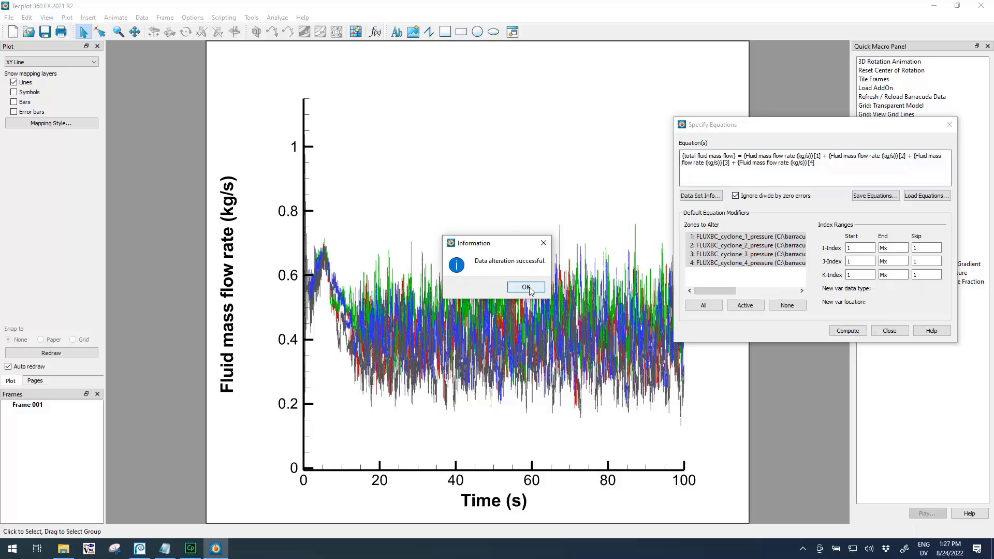
{"action": "left_click", "coordinate": [529, 290]}
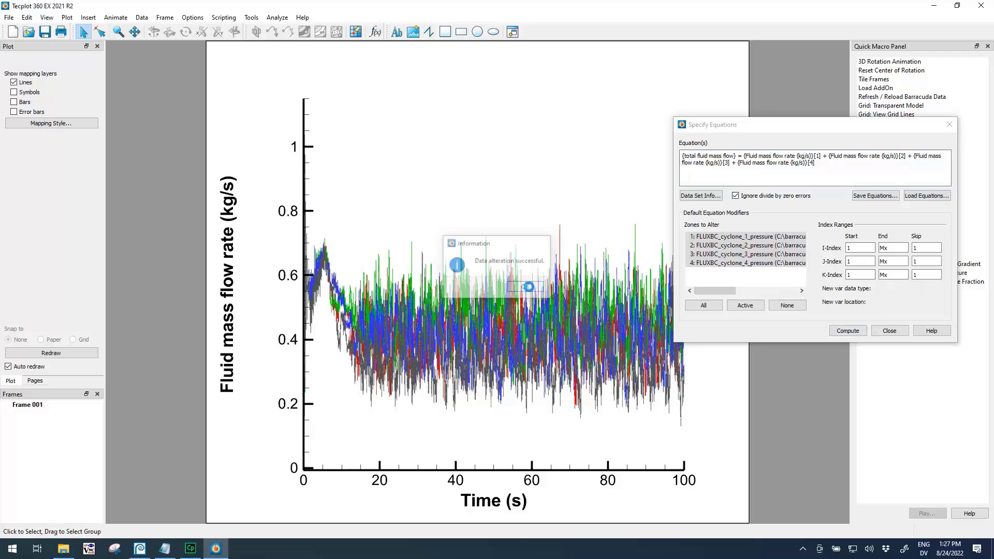
{"action": "left_click", "coordinate": [68, 127]}
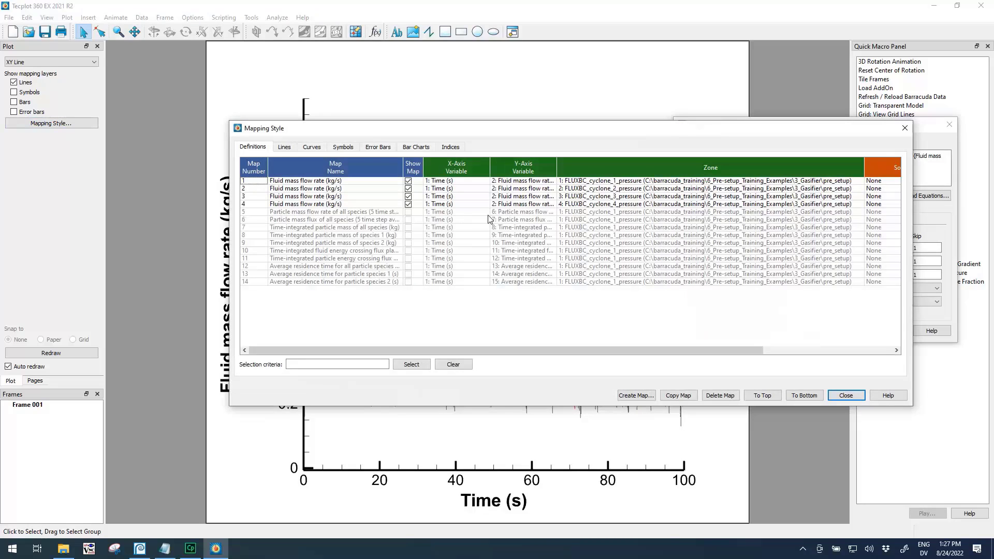
Set map 5's Y variable to 16: total fluid mass flow, show it, and close both dialogs.
{"action": "double_click", "coordinate": [528, 216]}
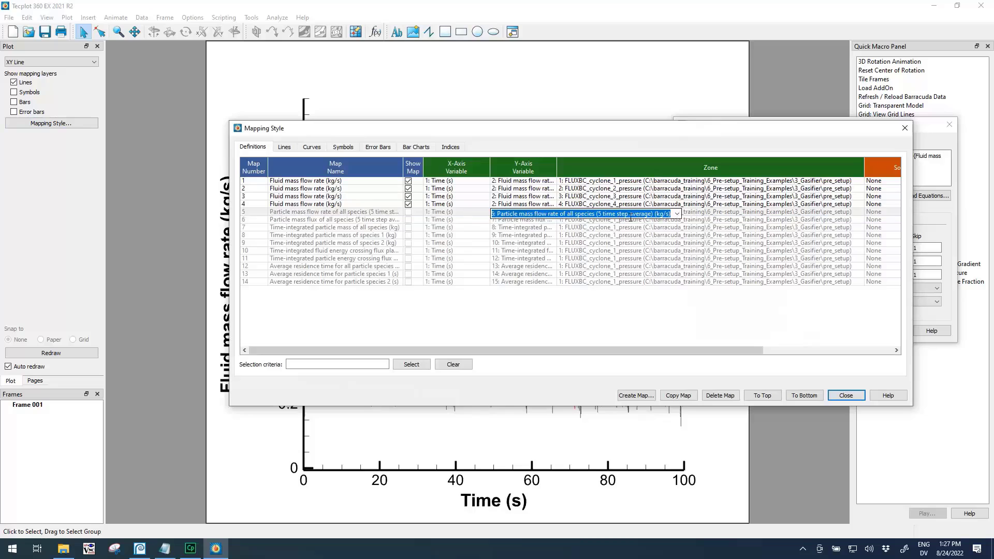
{"action": "left_click", "coordinate": [677, 215]}
{"action": "left_click_drag", "start_coordinate": [685, 234], "coordinate": [685, 295]}
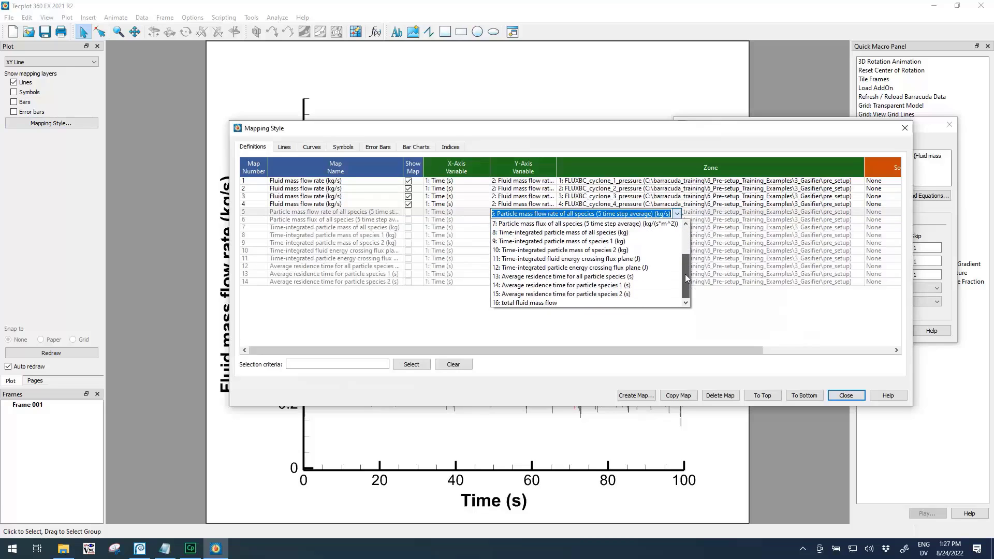
{"action": "left_click", "coordinate": [530, 304]}
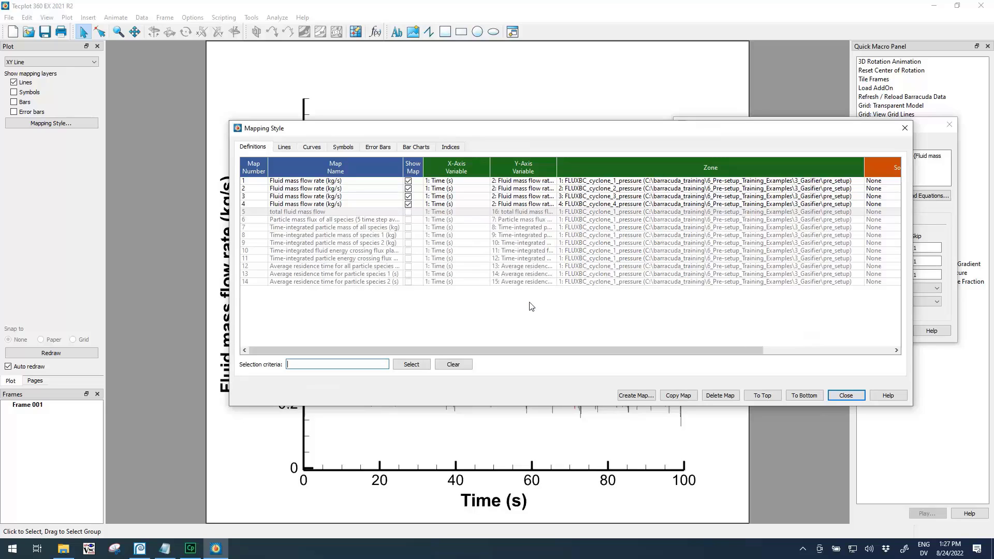
{"action": "left_click", "coordinate": [408, 213]}
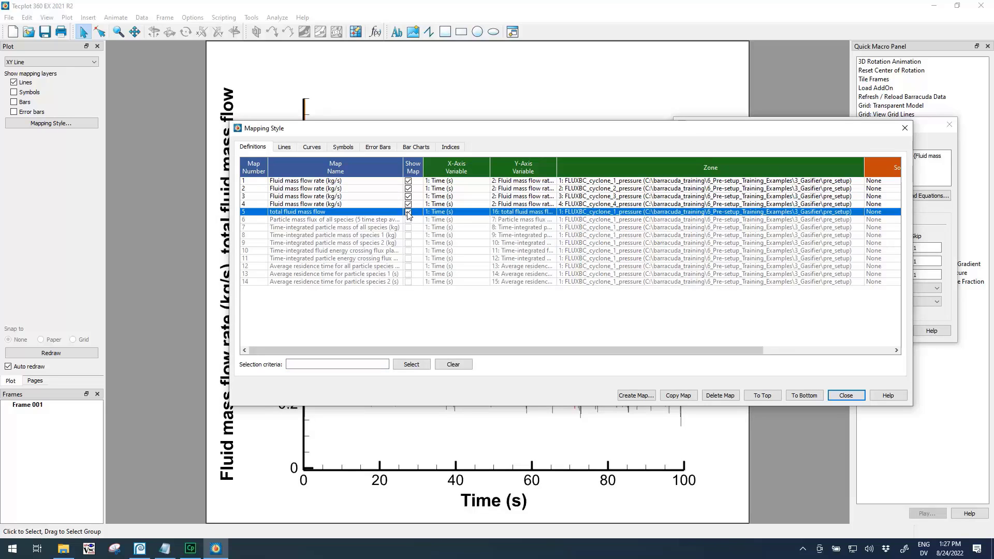
{"action": "left_click", "coordinate": [846, 396]}
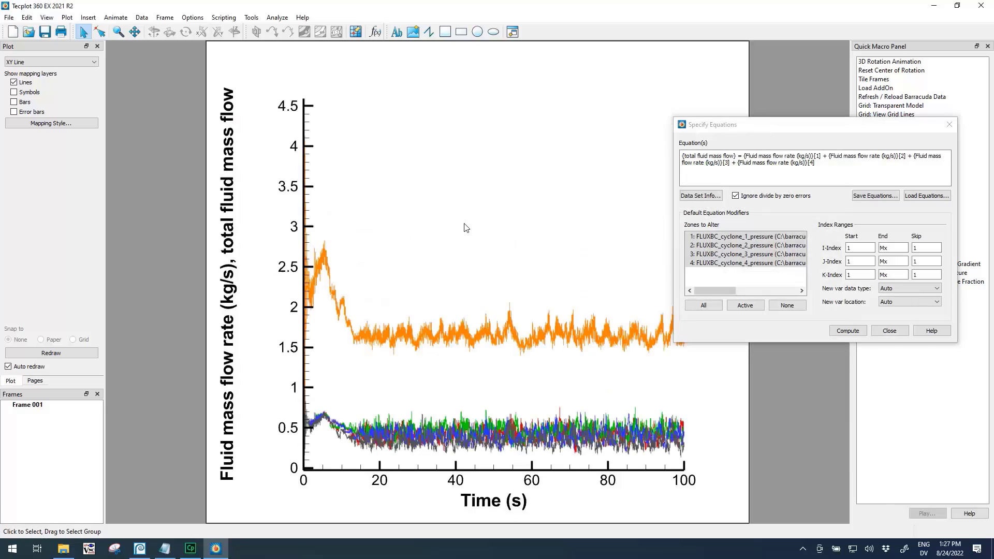
{"action": "left_click", "coordinate": [890, 330]}
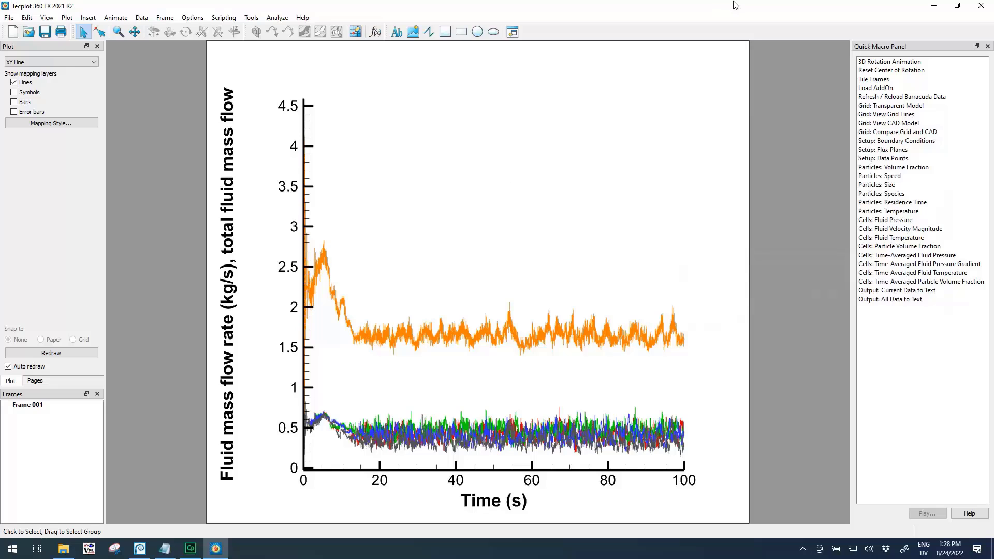
Close Tecplot discarding layout changes and launch a new Tecplot session from Barracuda's Post-Run panel.
{"action": "left_click", "coordinate": [985, 7]}
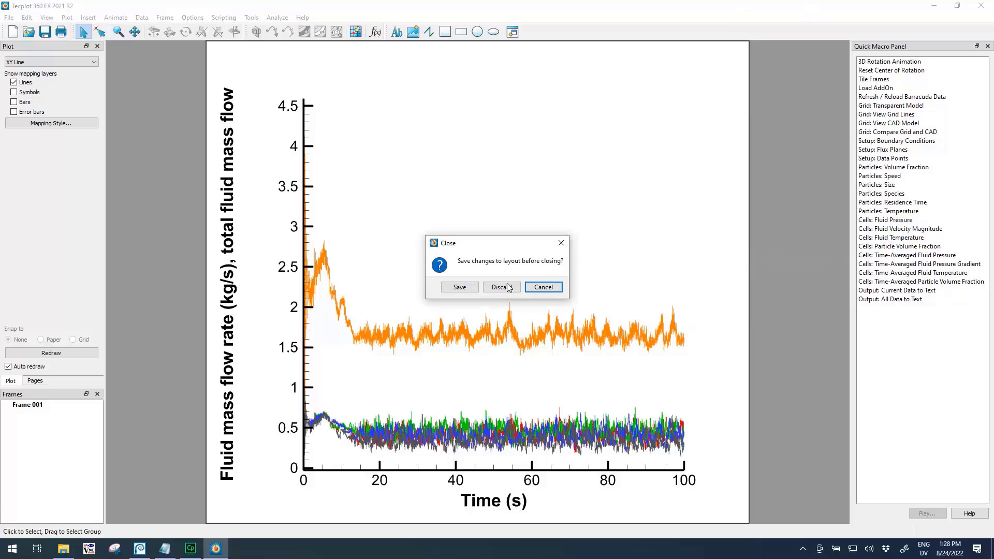
{"action": "left_click", "coordinate": [501, 287]}
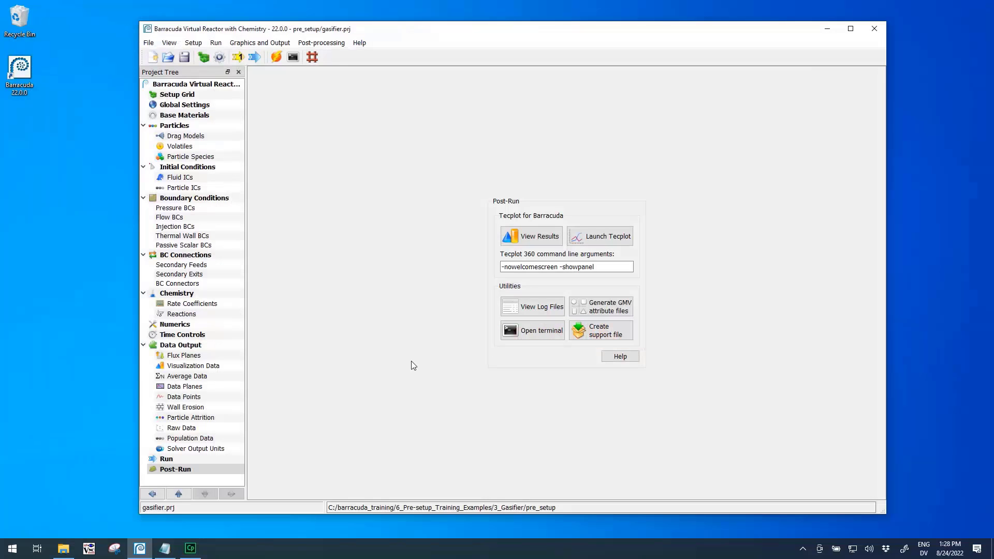
{"action": "left_click", "coordinate": [605, 235]}
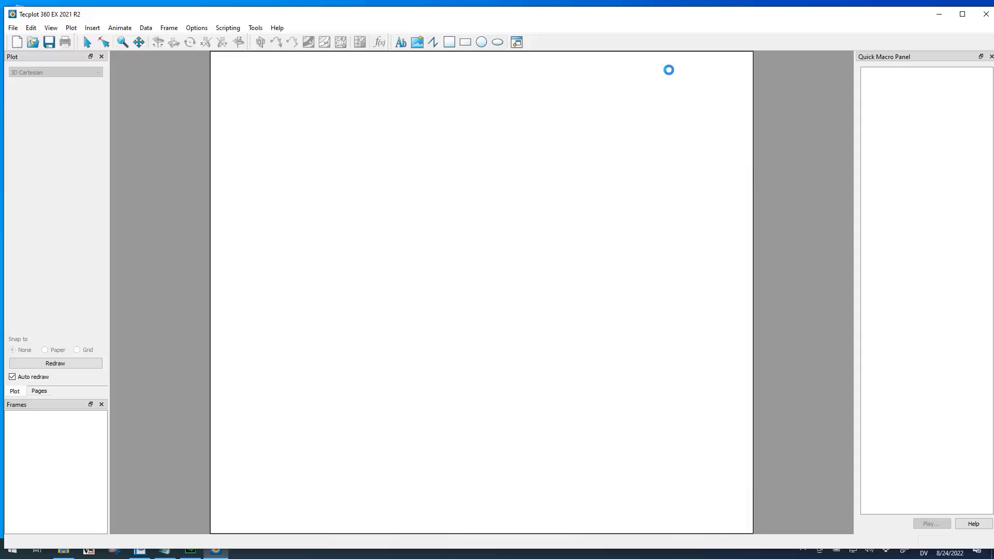
Maximize Tecplot and load the FLUXBC_cyclone_1_pressure xy data file through the Barracuda data loader.
{"action": "double_click", "coordinate": [670, 17]}
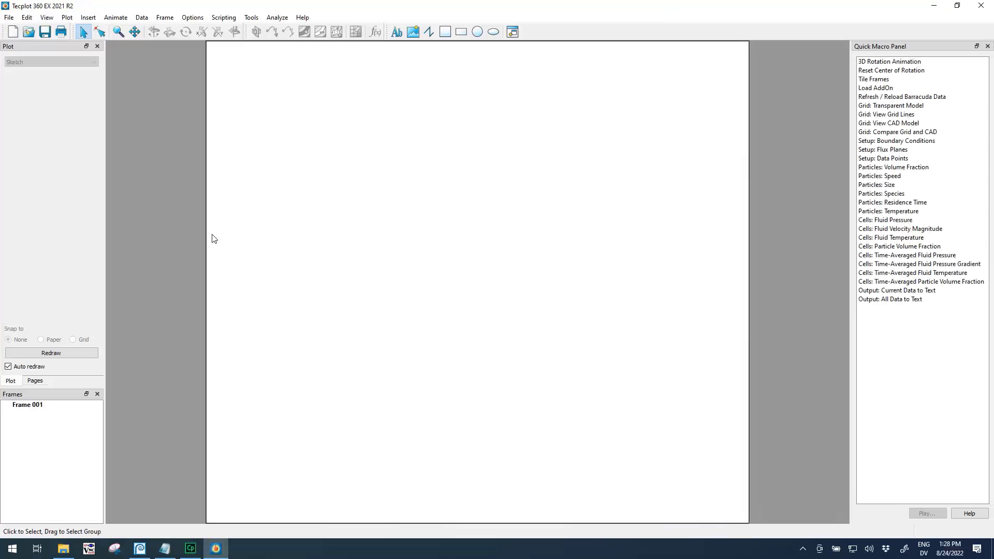
{"action": "left_click", "coordinate": [9, 17]}
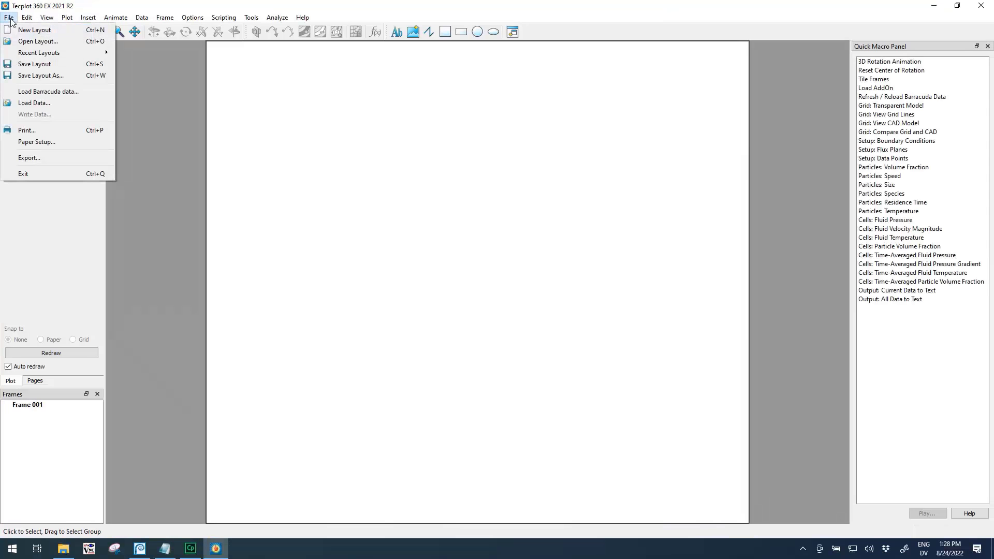
{"action": "left_click", "coordinate": [48, 91]}
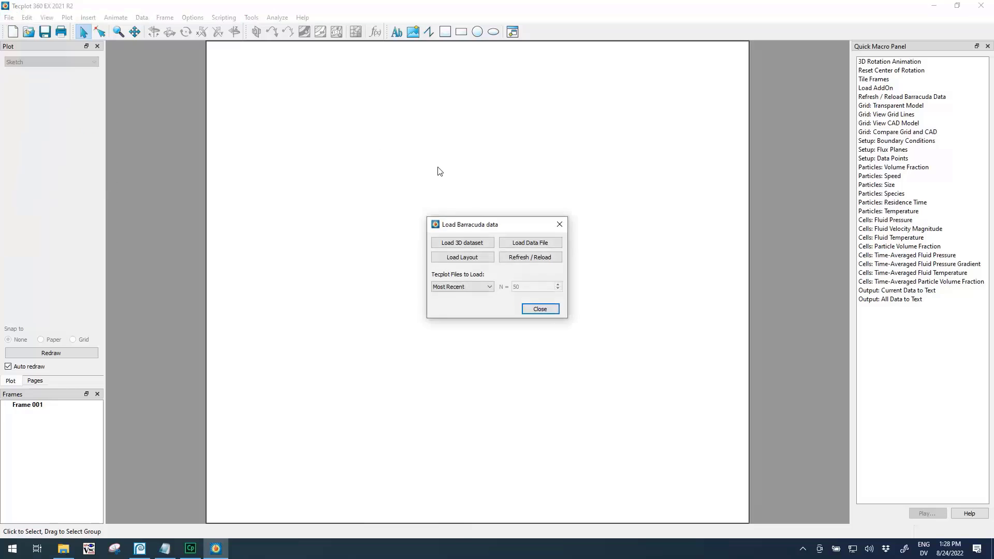
{"action": "left_click", "coordinate": [549, 243]}
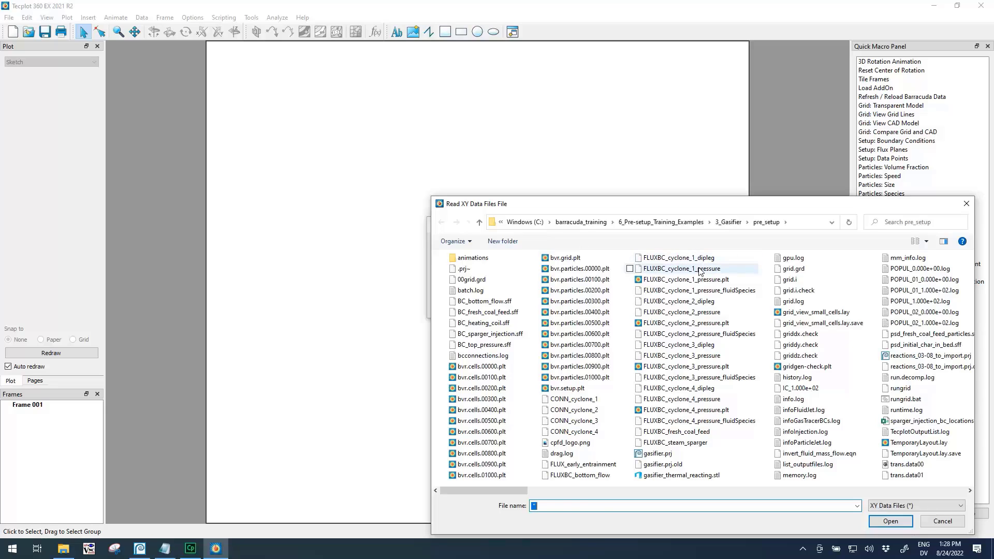
{"action": "left_click", "coordinate": [681, 269]}
{"action": "left_click", "coordinate": [891, 521]}
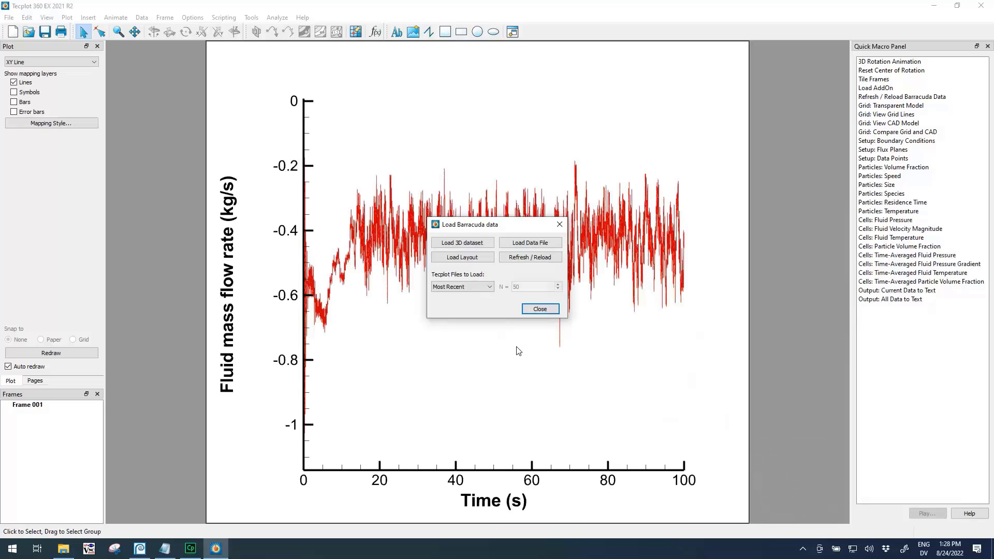
{"action": "left_click", "coordinate": [538, 309]}
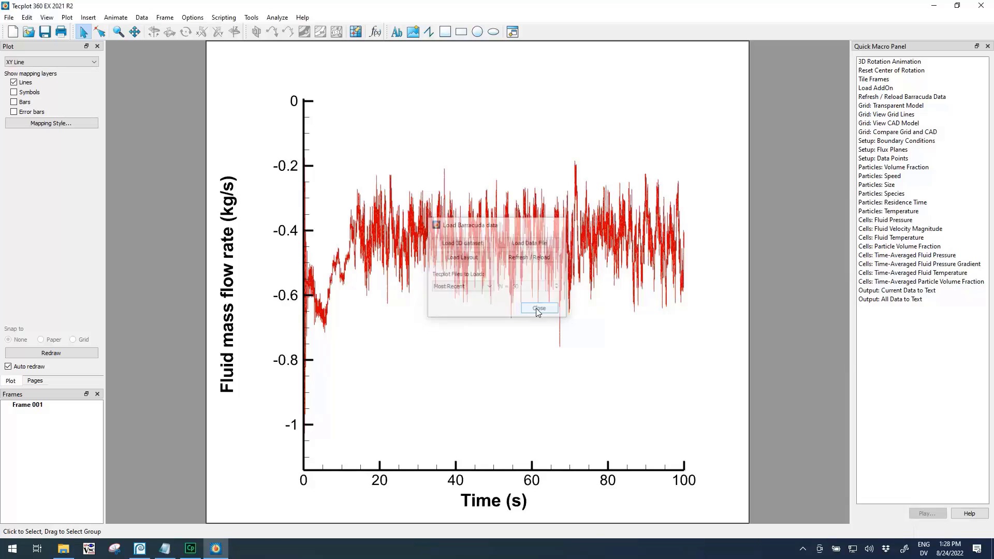
Bring up Mapping Style and arrange it so the map names are readable.
{"action": "left_click", "coordinate": [50, 123]}
{"action": "left_click_drag", "start_coordinate": [497, 241], "coordinate": [306, 181]}
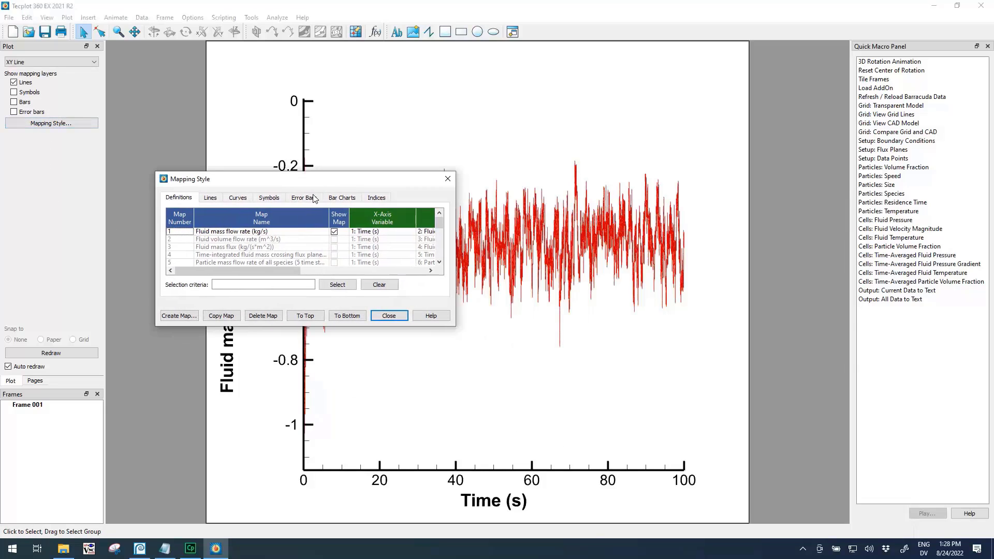
{"action": "left_click_drag", "start_coordinate": [461, 324], "coordinate": [852, 410]}
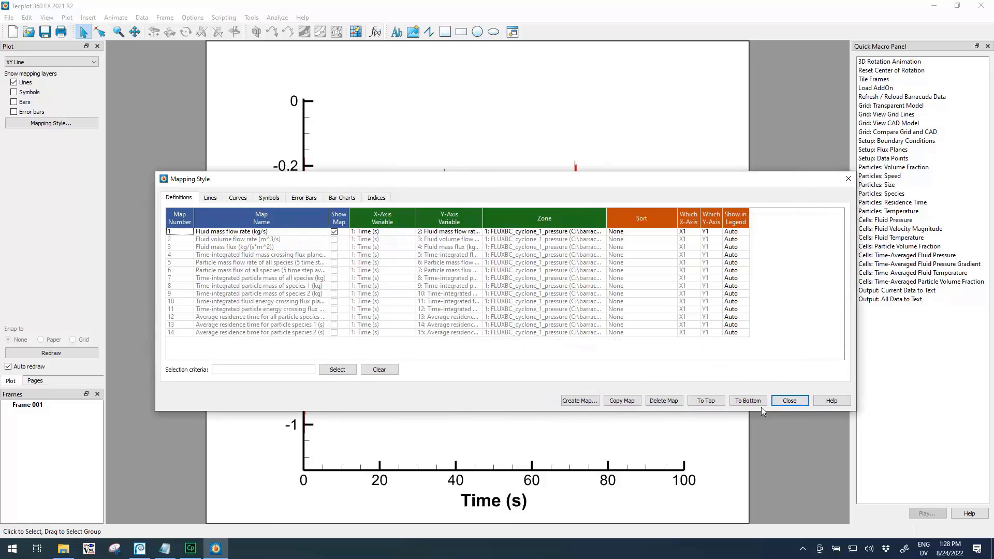
{"action": "left_click_drag", "start_coordinate": [327, 215], "coordinate": [382, 215]}
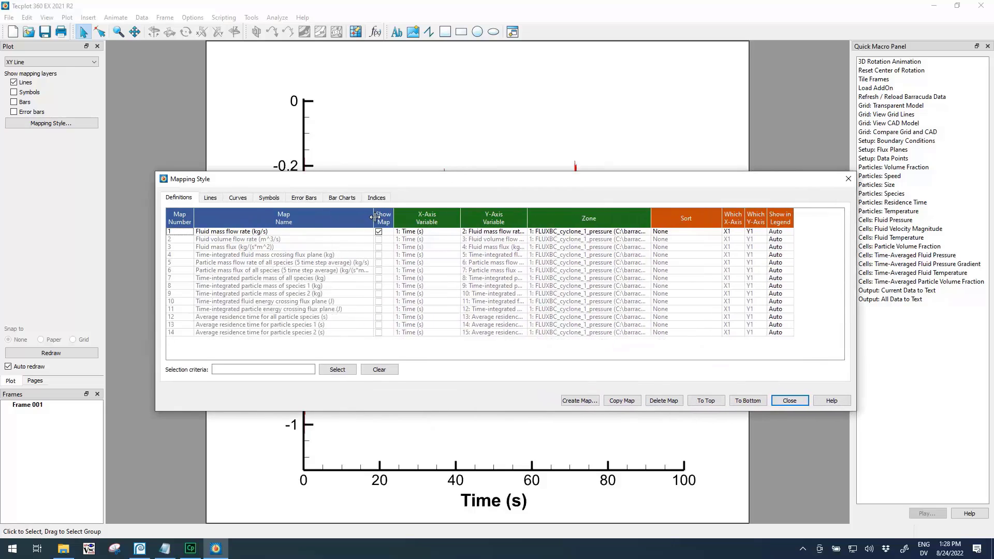
Show map 5 (particle mass flow rate of all species), hide the fluid mass flow rate map, and fit the axes.
{"action": "left_click", "coordinate": [387, 263]}
{"action": "left_click", "coordinate": [388, 232]}
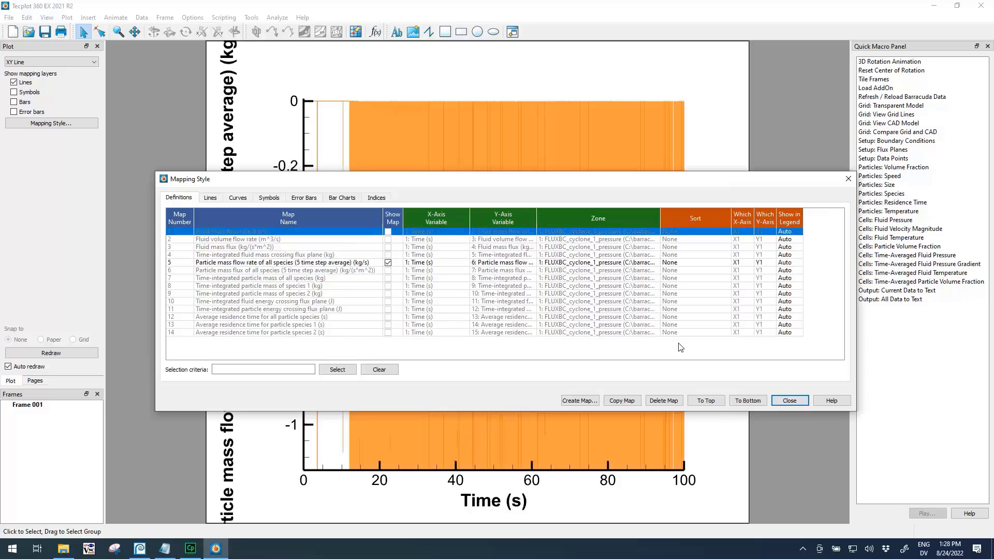
{"action": "left_click", "coordinate": [789, 401]}
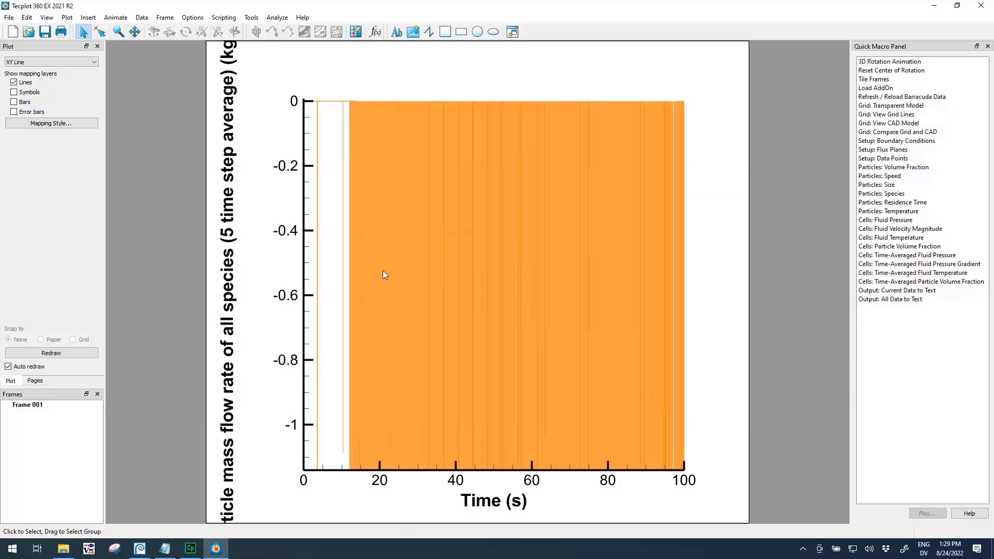
{"action": "key", "text": "ctrl+f"}
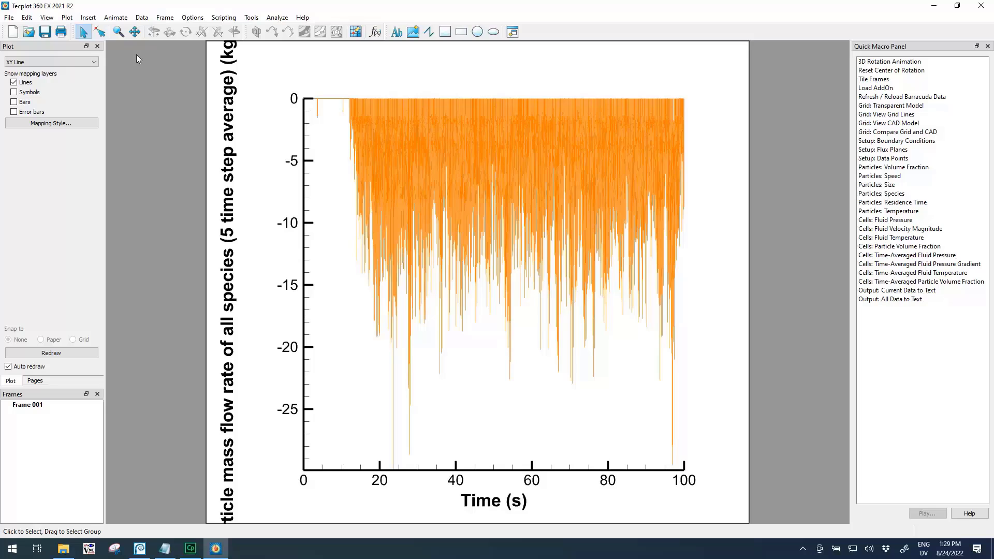
{"action": "left_click", "coordinate": [143, 17]}
{"action": "mouse_move", "coordinate": [156, 30]}
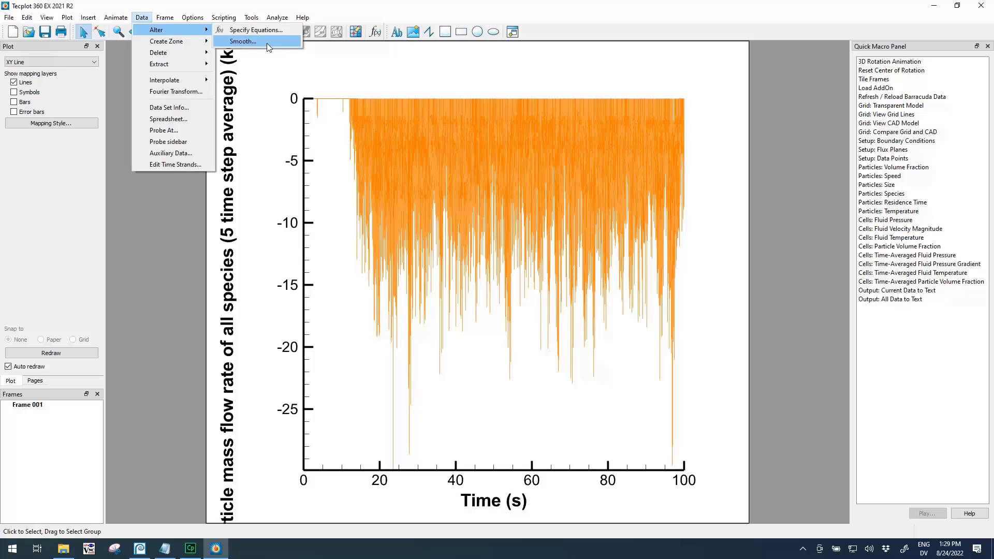
In the Smooth dialog choose variable 6 particle mass flow rate, 1000 passes and coefficient 0.95.
{"action": "left_click", "coordinate": [267, 43]}
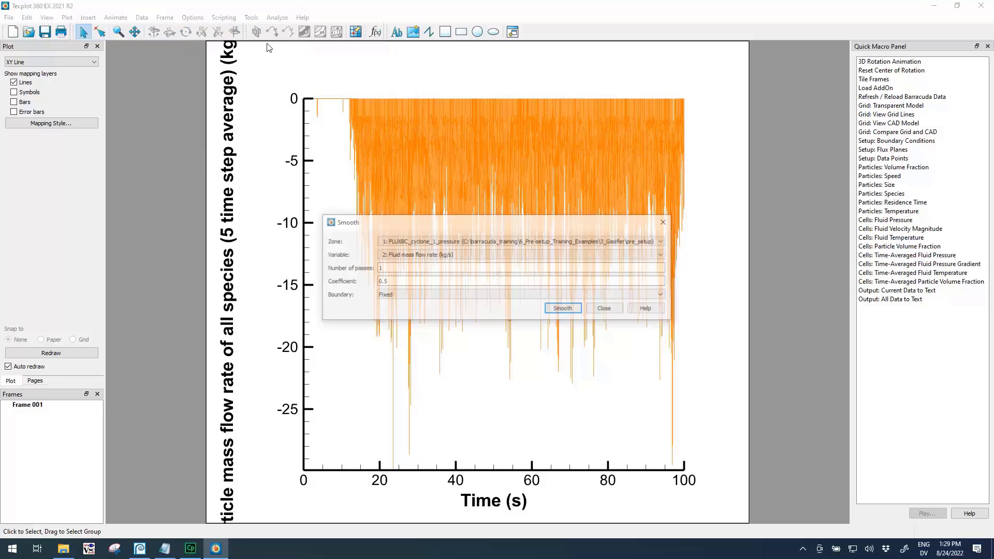
{"action": "left_click", "coordinate": [428, 256]}
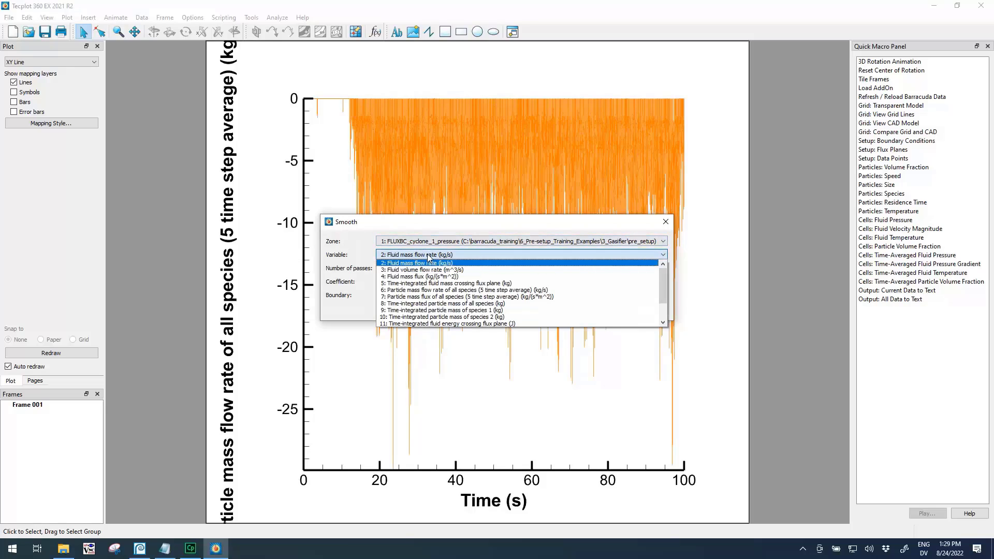
{"action": "left_click", "coordinate": [506, 291]}
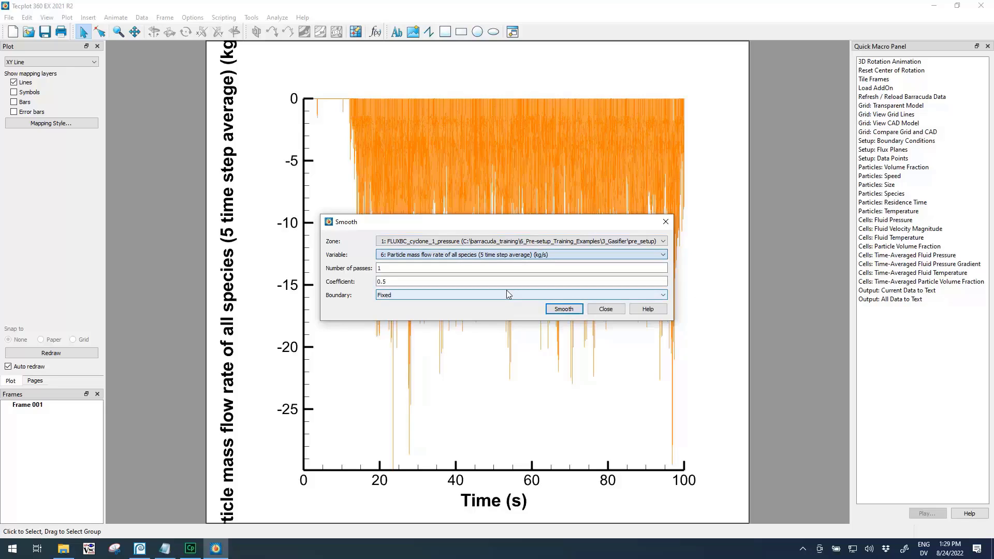
{"action": "left_click", "coordinate": [398, 267]}
{"action": "type", "text": "000"}
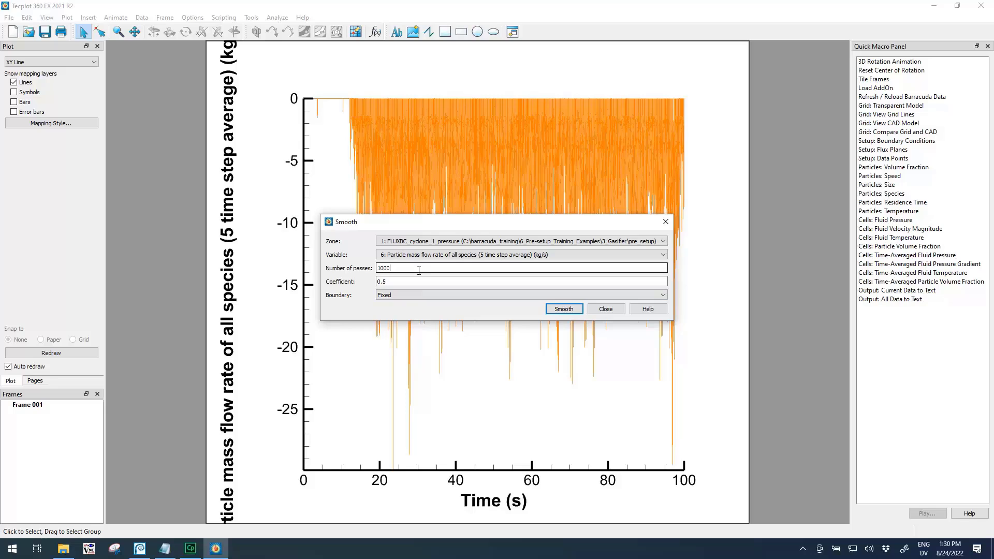
{"action": "left_click", "coordinate": [384, 281]}
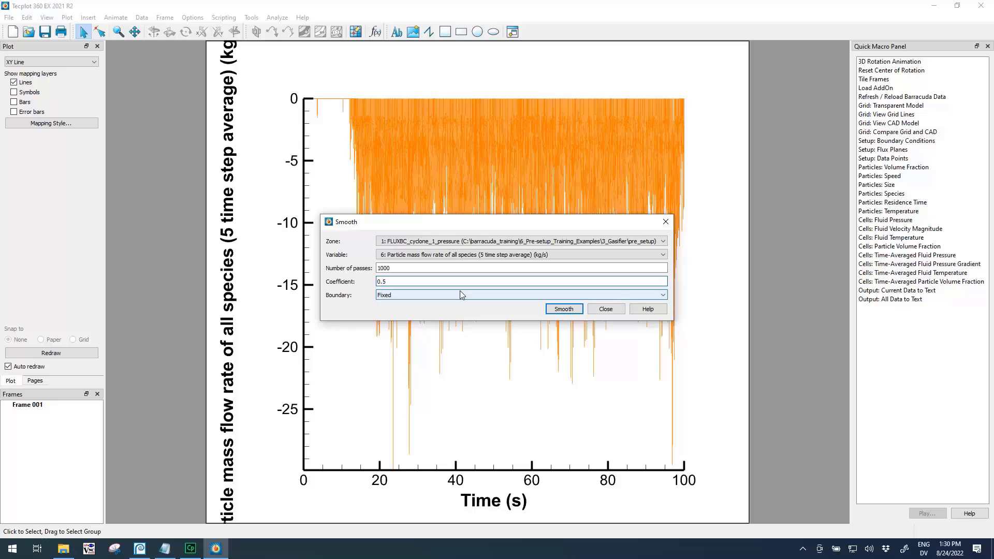
{"action": "type", "text": "9"}
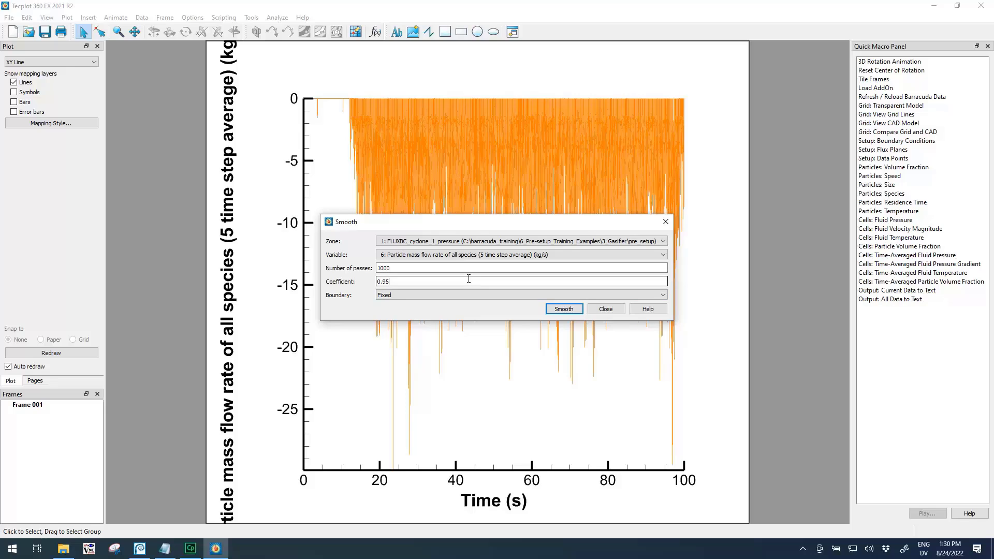
Run the smoothing, acknowledge success and close the dialog to reveal the smoother curve.
{"action": "left_click", "coordinate": [573, 313]}
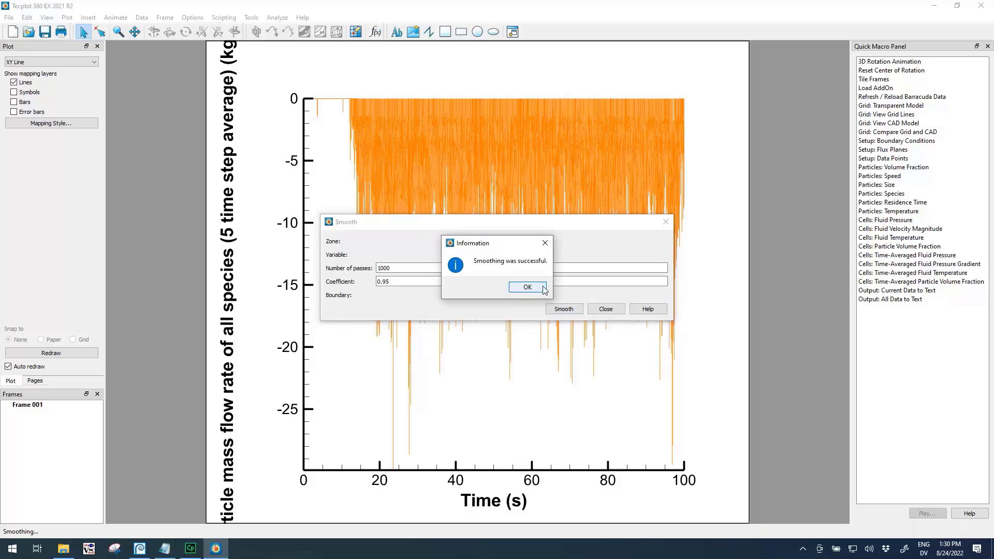
{"action": "left_click", "coordinate": [536, 287]}
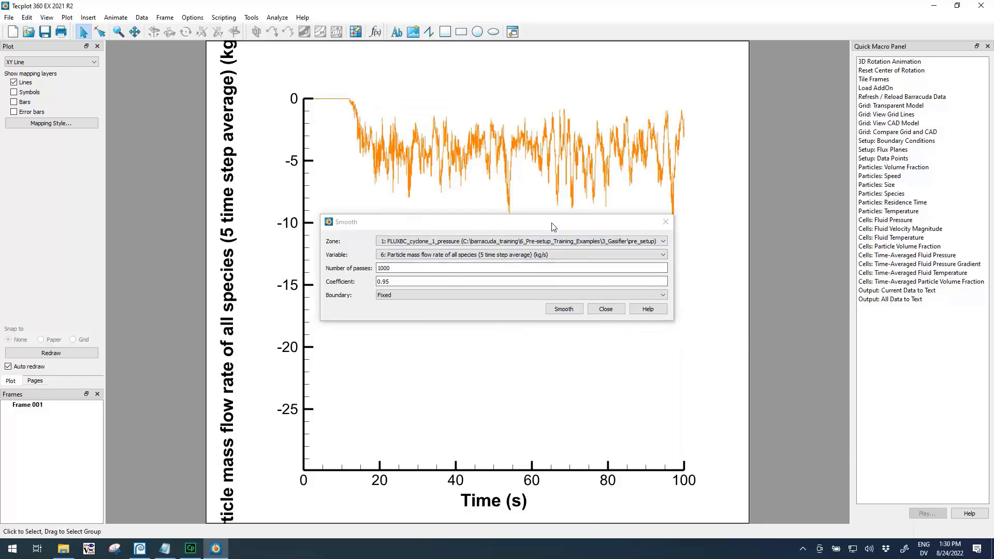
{"action": "left_click_drag", "start_coordinate": [549, 226], "coordinate": [591, 266]}
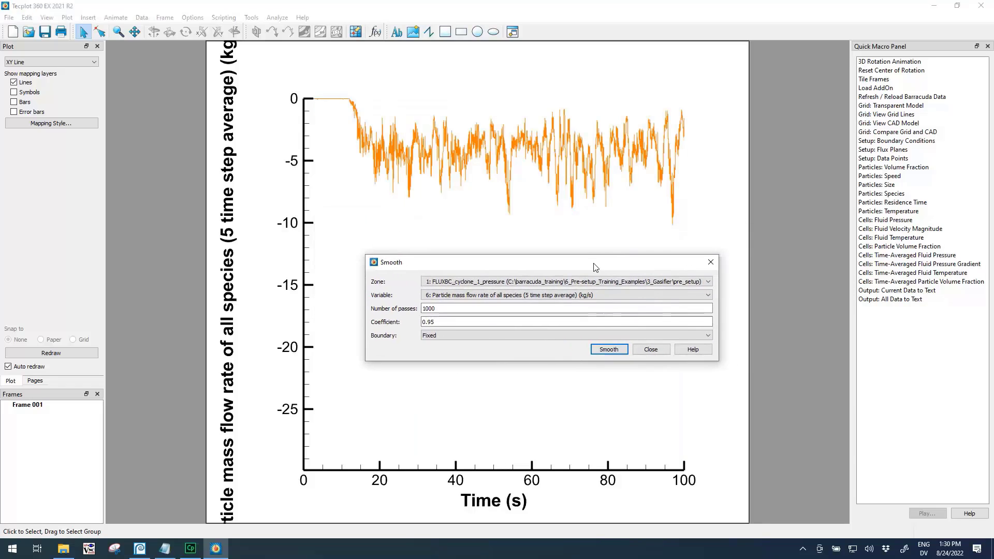
{"action": "left_click", "coordinate": [642, 349]}
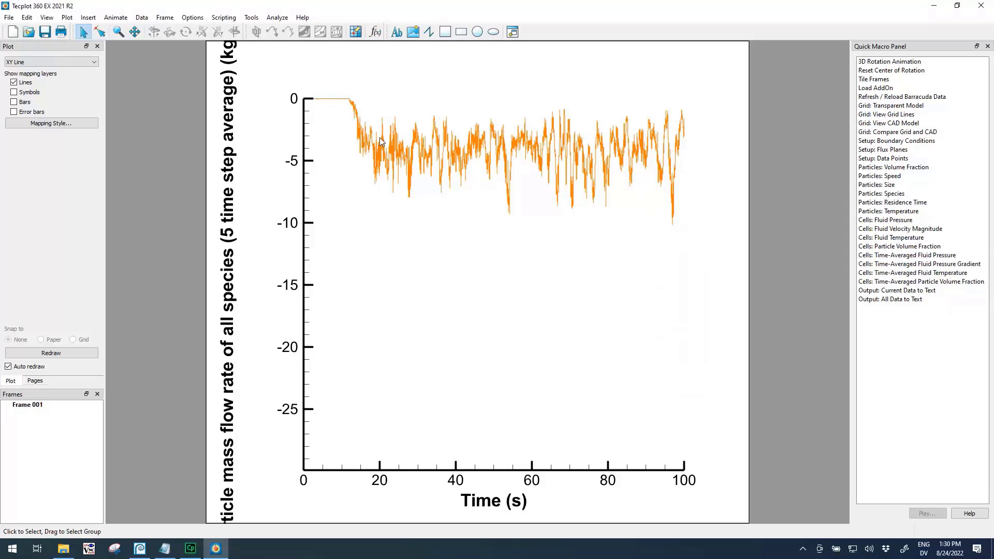